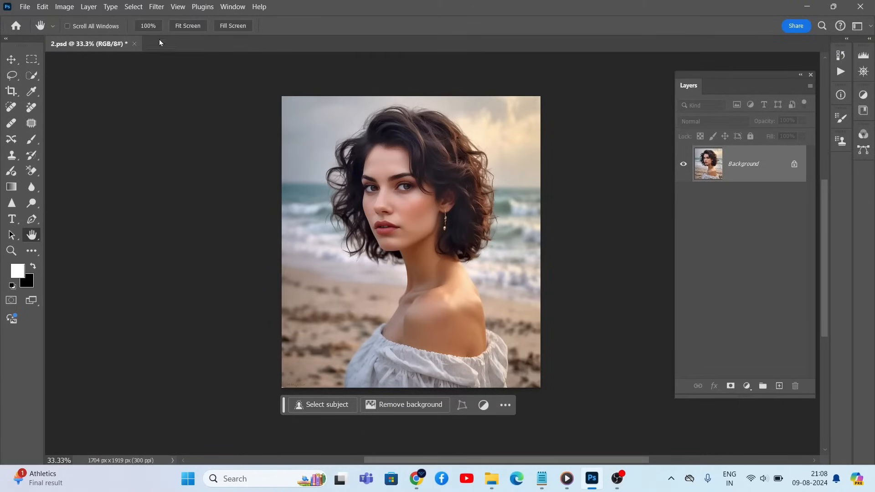
Select the whole canvas and generate a painting-style fill over the beach portrait.
left_click(133, 6)
left_click(133, 16)
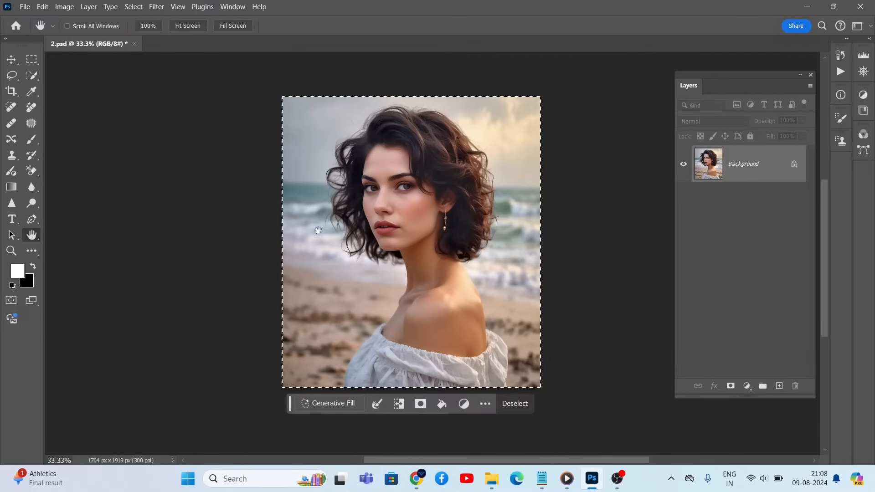
left_click(333, 404)
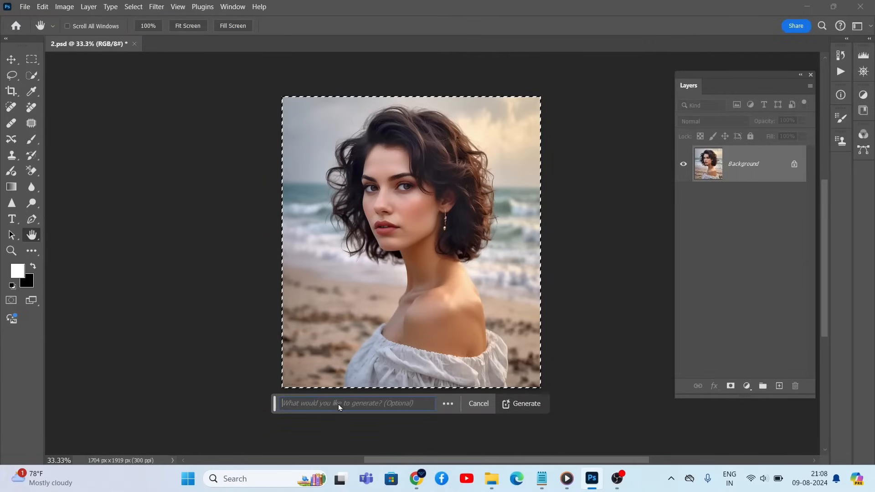
left_click(338, 403)
type("T")
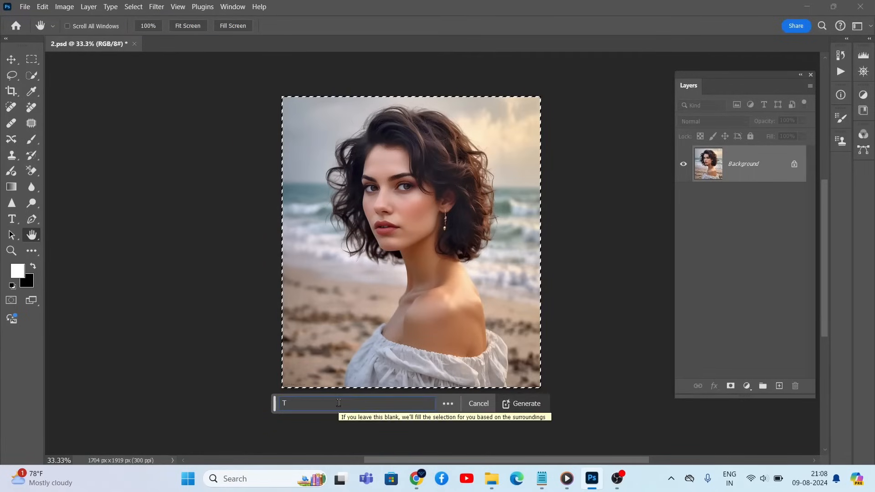
type("urn it into painting")
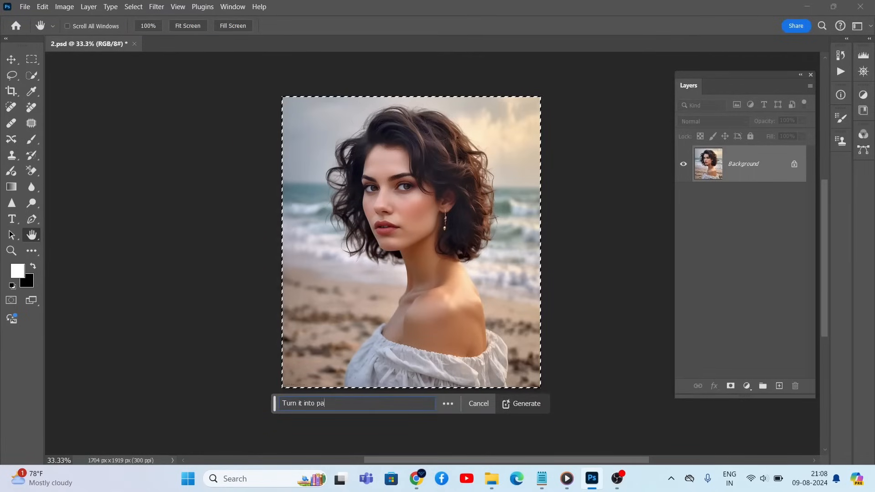
left_click(527, 404)
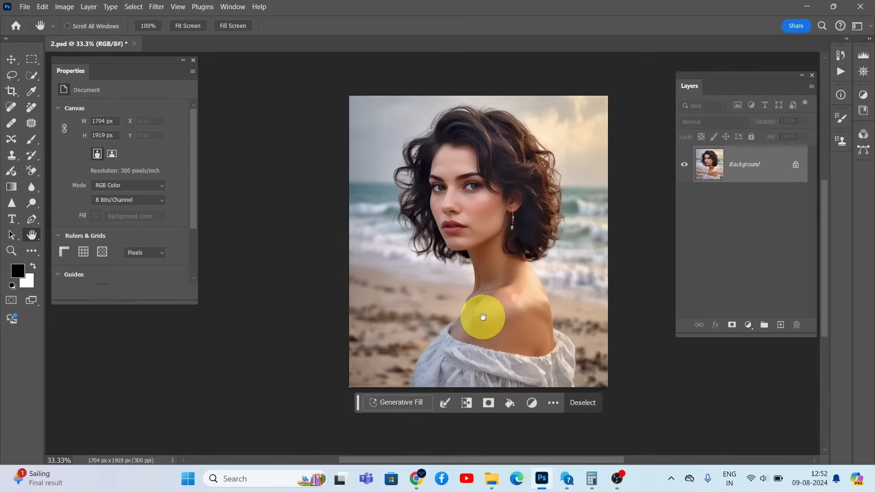
Fill a quick mask with mid-grey and convert it into a partial-strength selection, accepting the 50% warning.
left_click(12, 303)
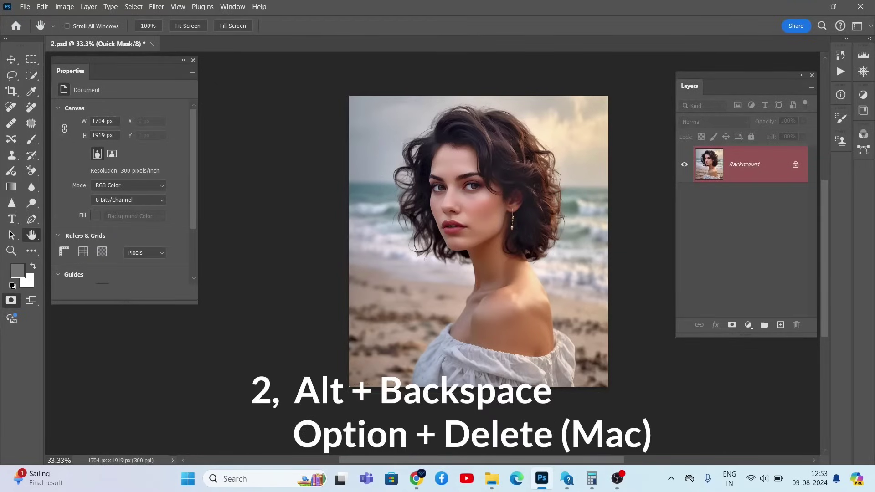
key("alt+BackSpace")
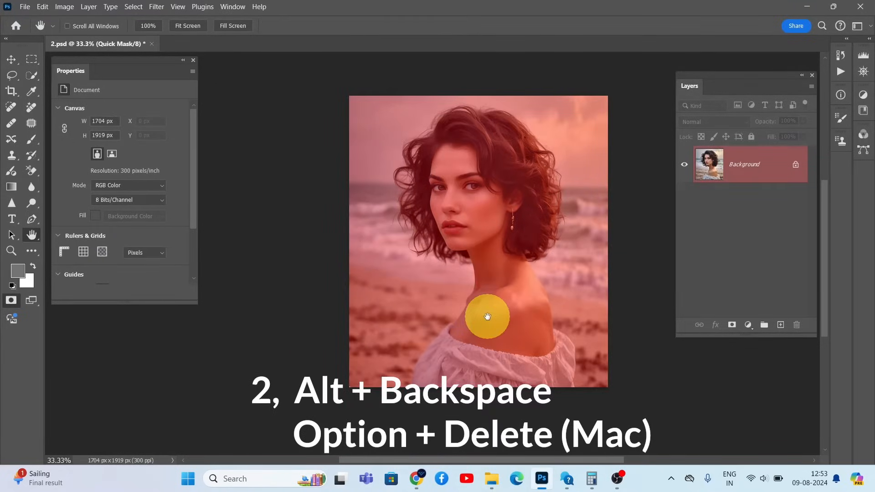
left_click(19, 272)
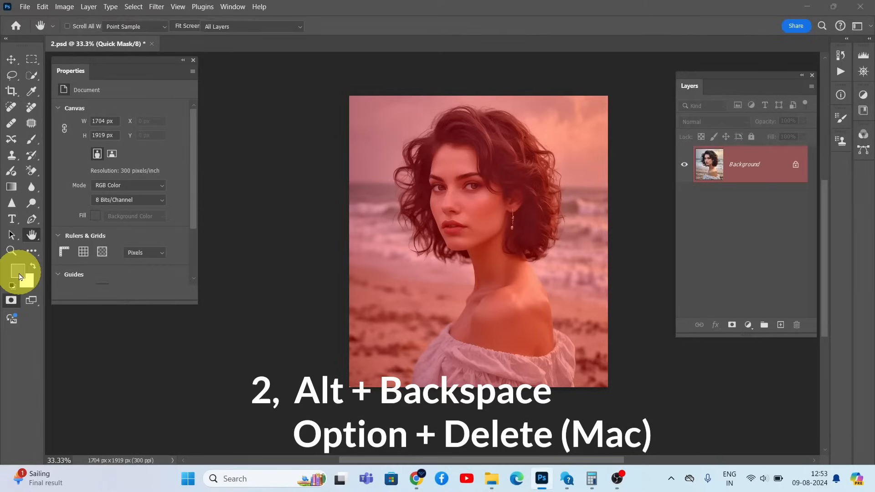
mouse_move(629, 179)
left_mouse_down()
mouse_move(591, 152)
mouse_move(562, 190)
mouse_move(562, 181)
left_mouse_up()
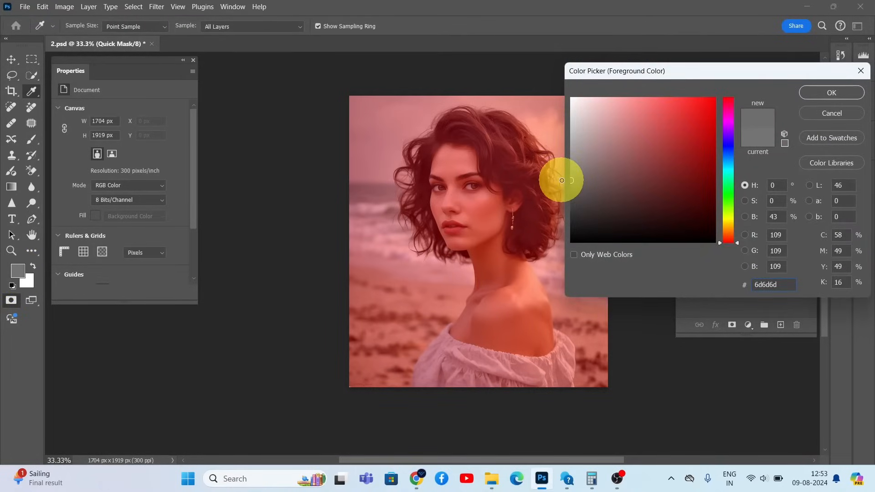
left_click(817, 98)
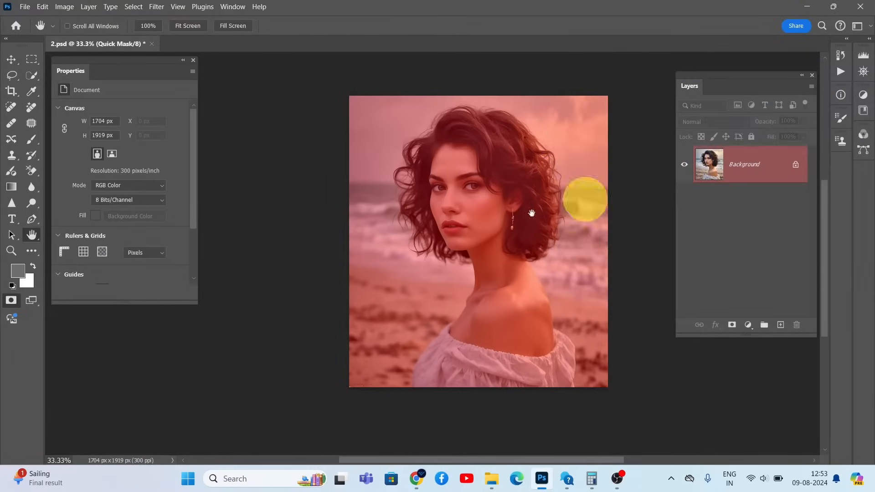
key("h")
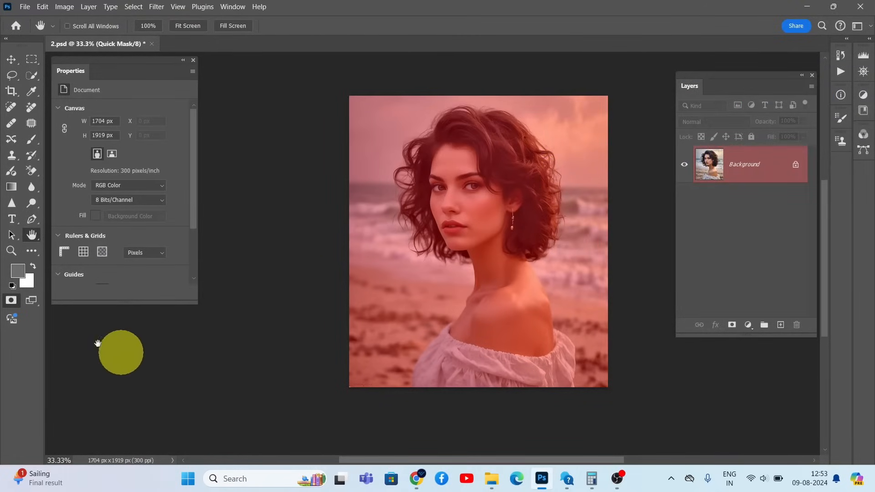
left_click(10, 301)
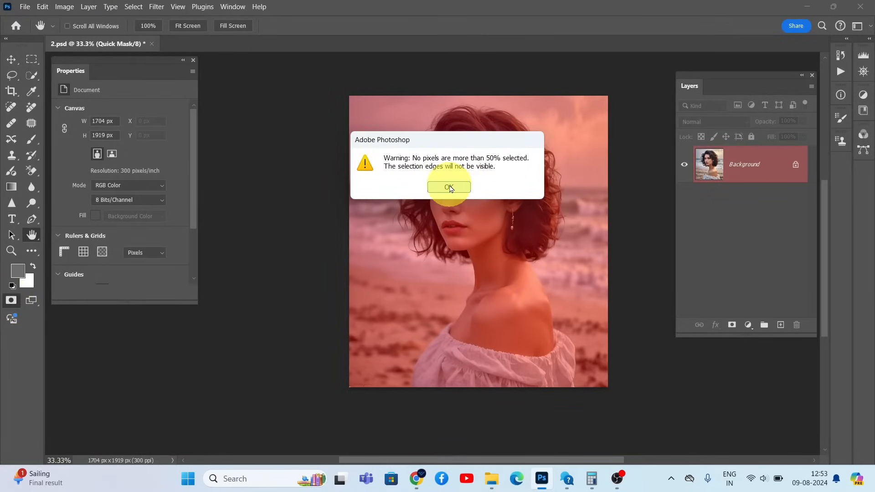
left_click(449, 187)
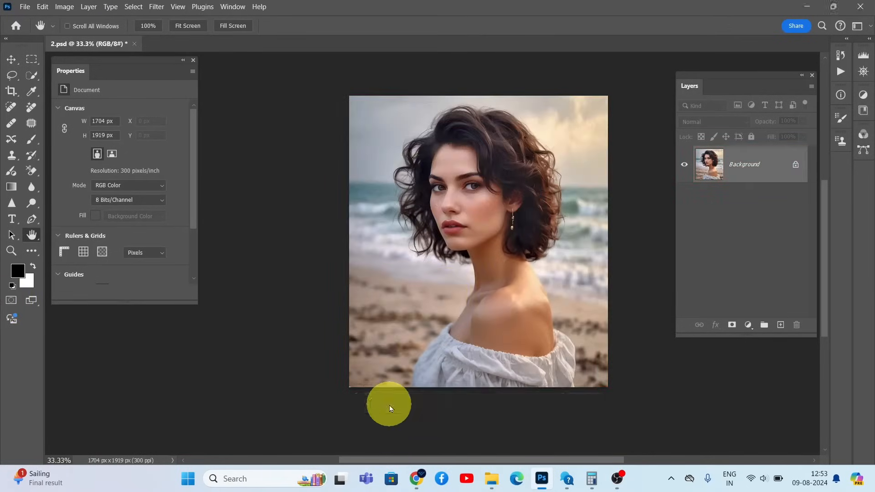
Generate a 'Watercolor' fill, browse six variations and apply the second, paint-splattered one.
left_click(393, 402)
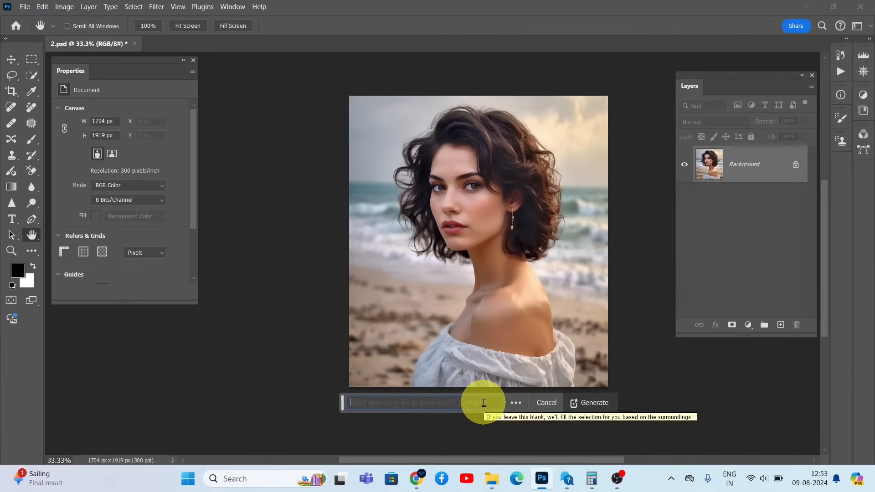
type("Watercolor")
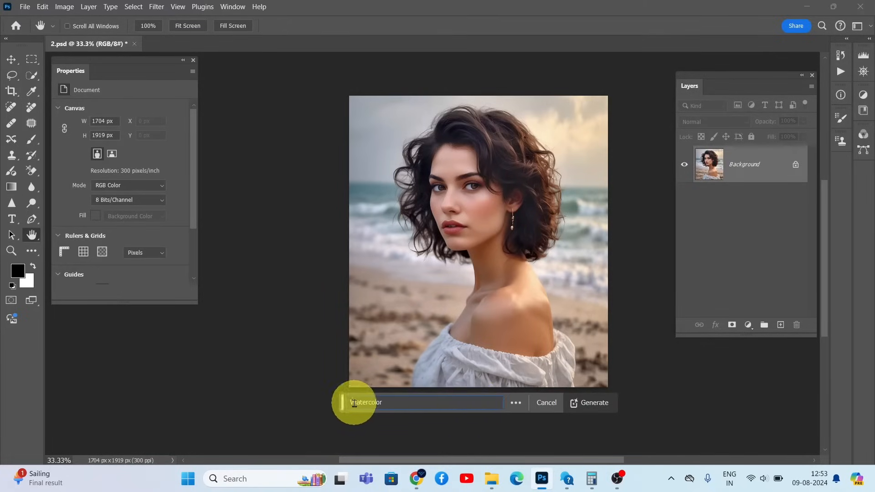
left_click(602, 404)
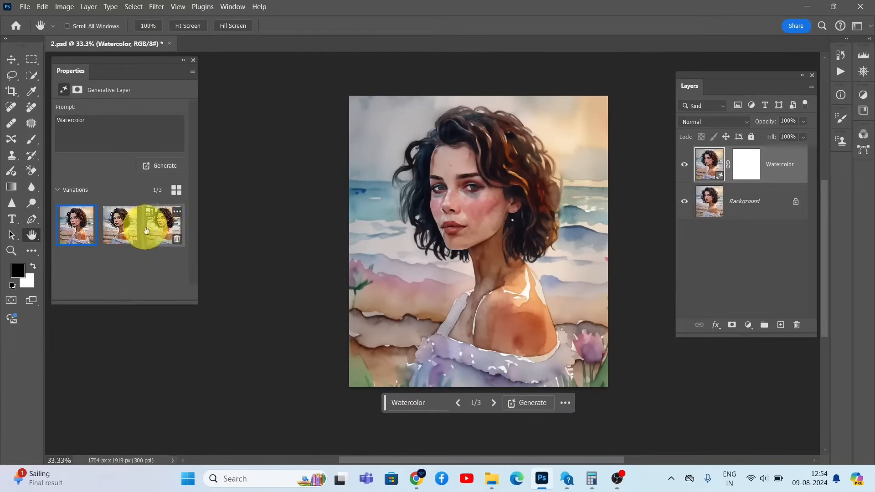
left_click(119, 227)
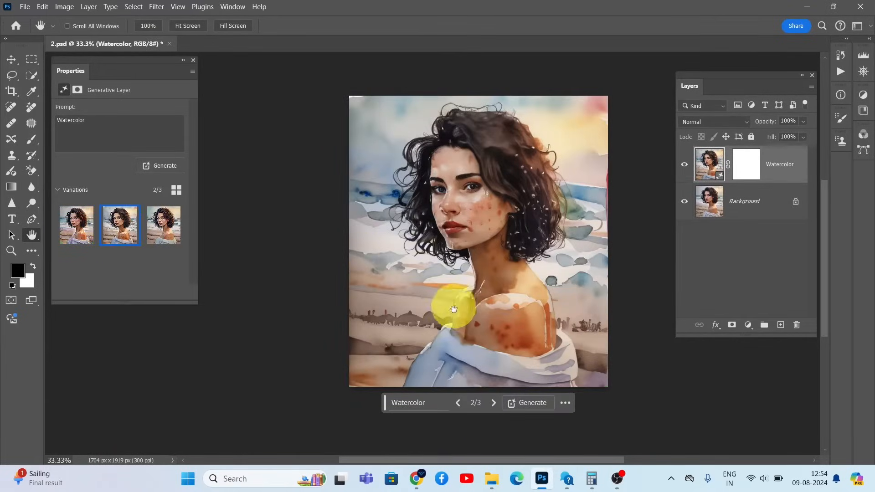
left_click(162, 226)
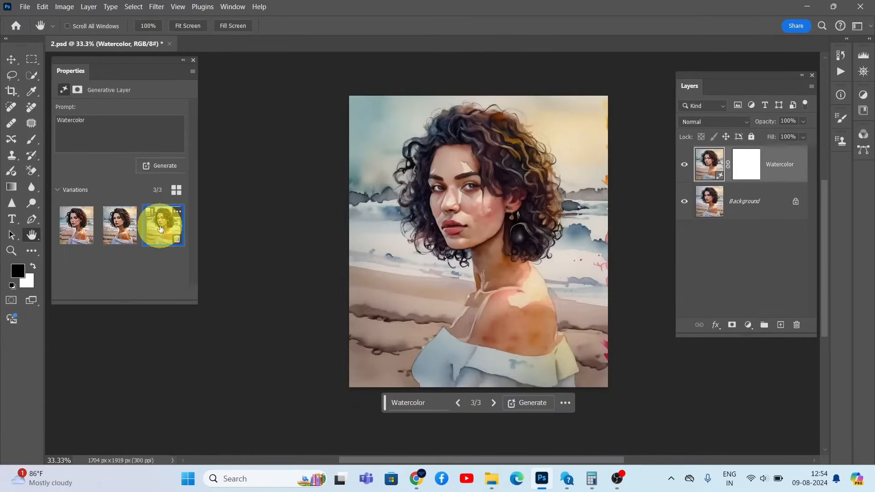
left_click(164, 166)
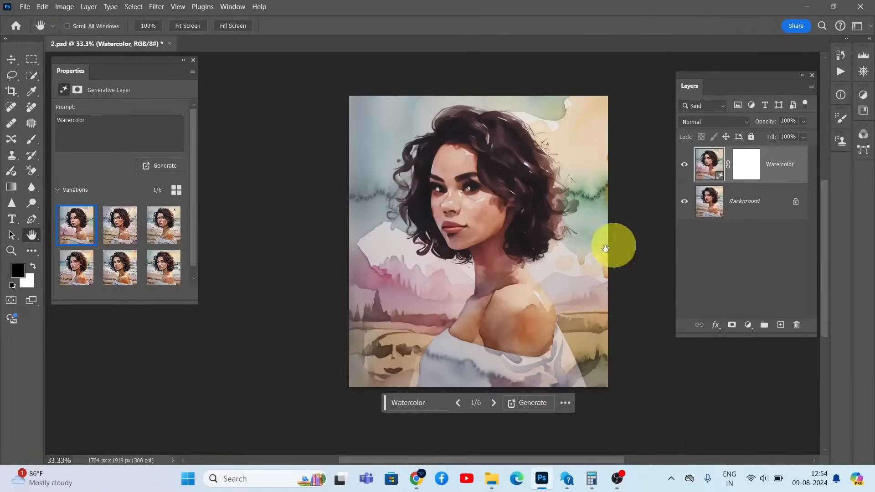
left_click(120, 226)
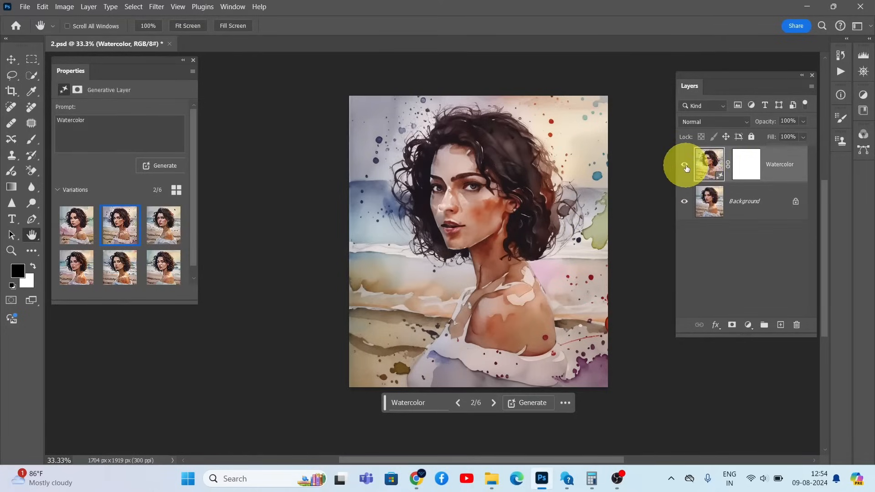
Duplicate the Background layer, move the copy above Watercolor and give it a layer mask.
left_click(704, 203)
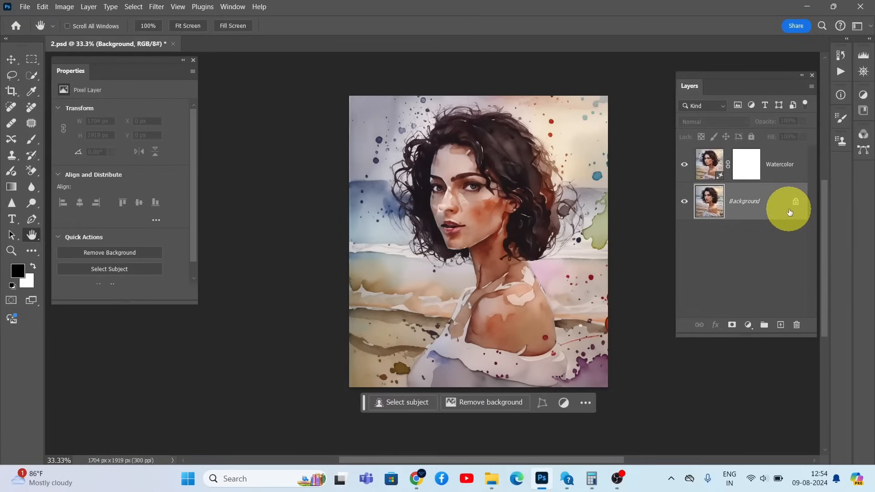
key("ctrl+j")
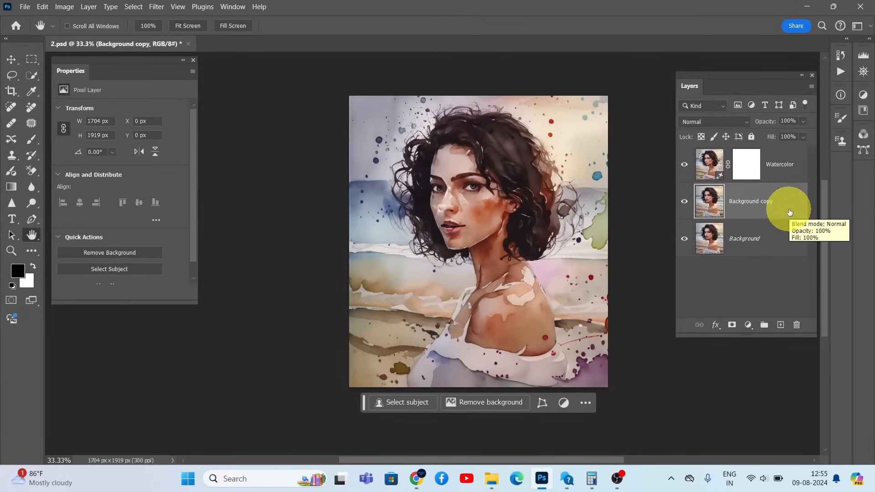
left_click_drag(790, 208, 794, 154)
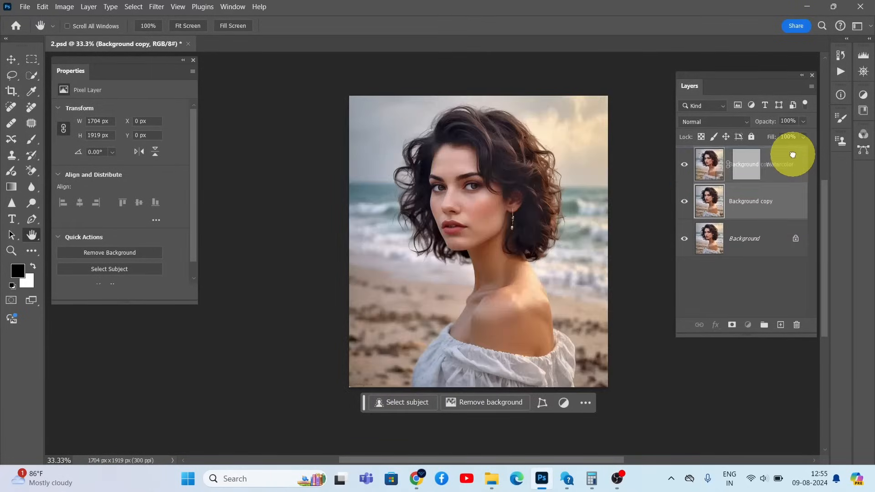
left_click(732, 325)
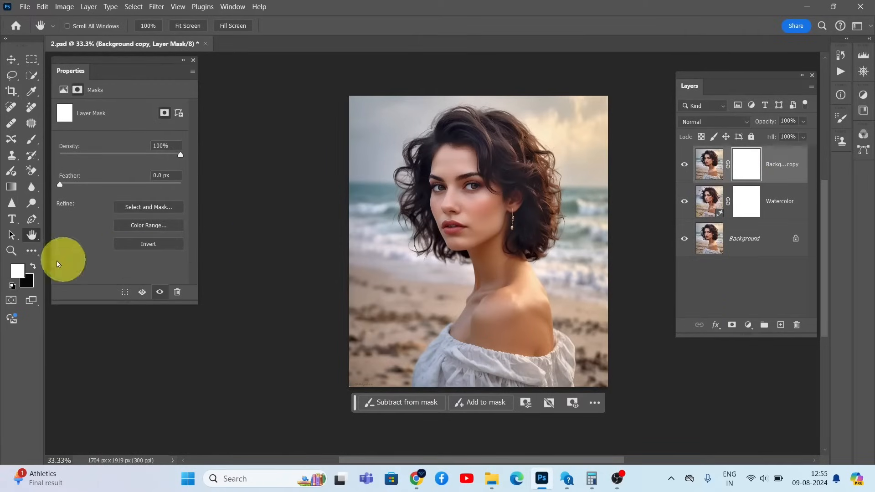
Fill the copy's mask with black so the watercolour painting shows through.
left_click(14, 285)
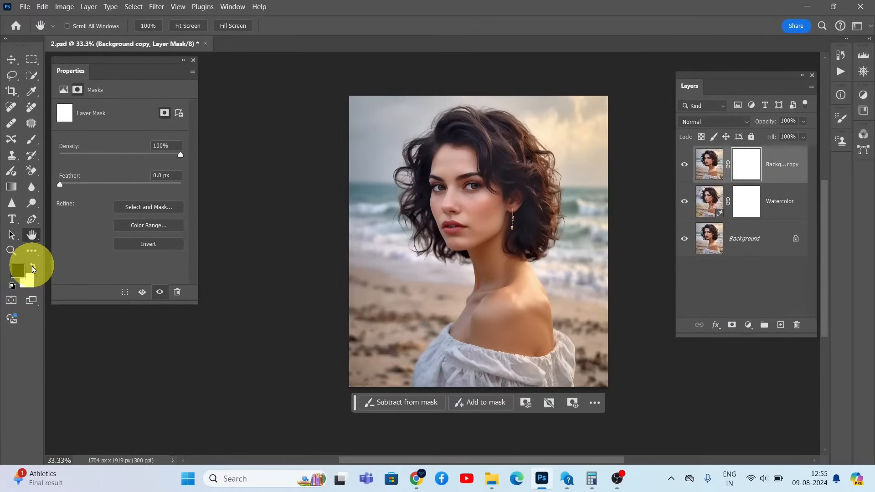
key("x")
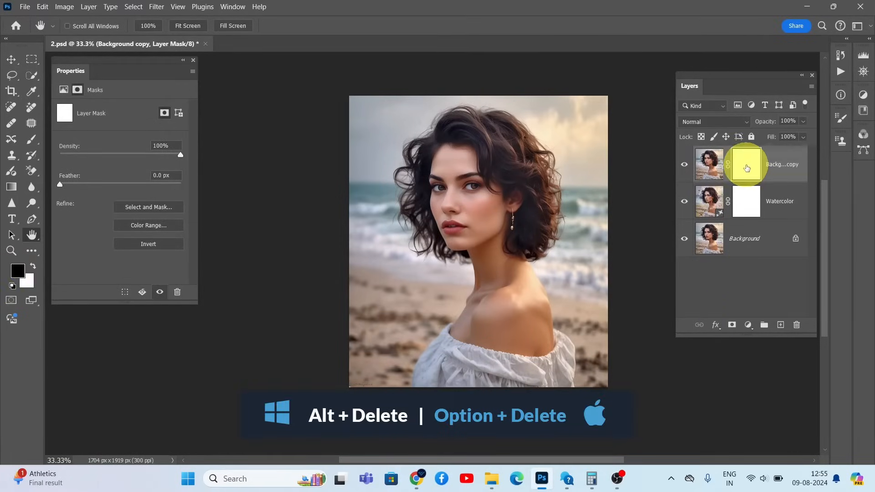
key("alt+Delete")
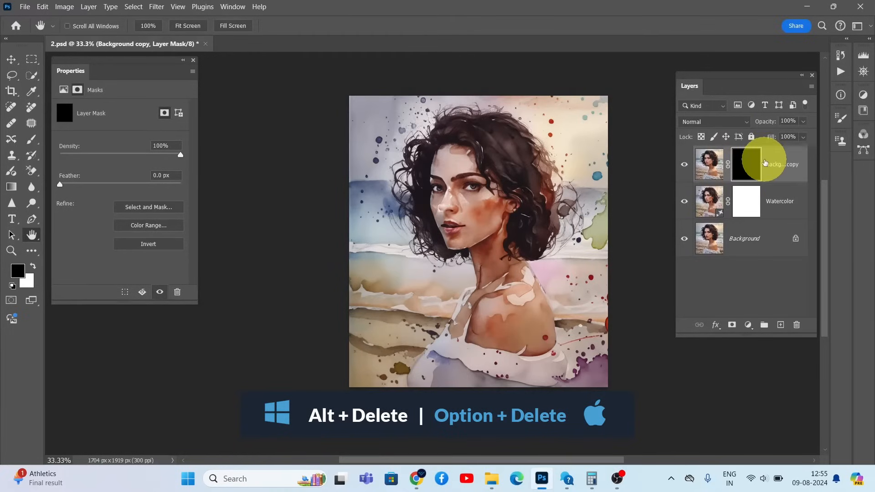
Set up a large soft brush with white foreground for painting photo detail back into the mask.
left_click(30, 138)
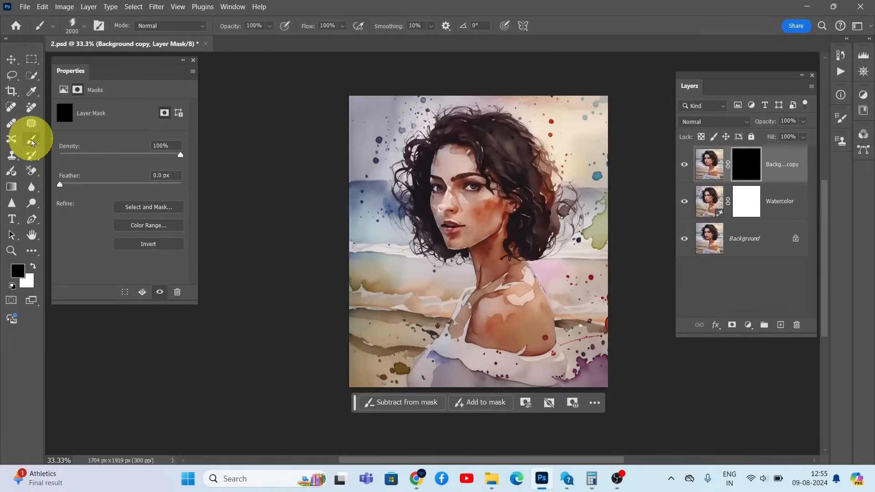
left_click(84, 31)
left_click(71, 163)
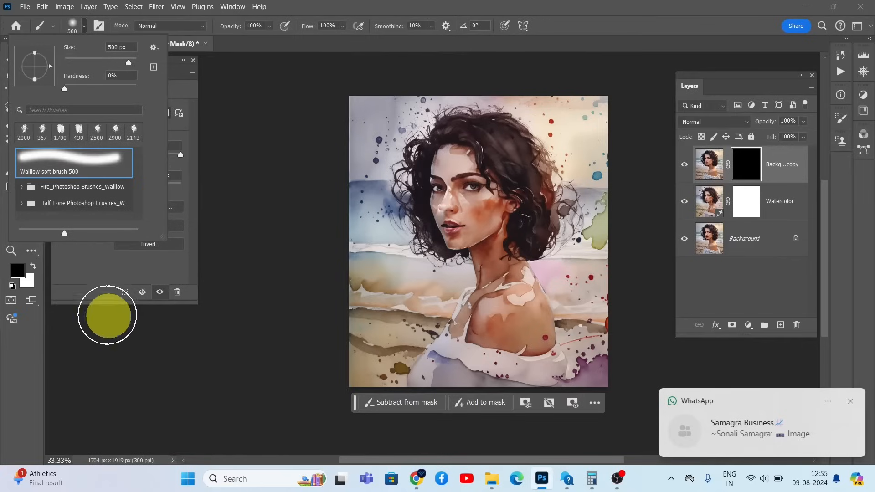
left_click(32, 265)
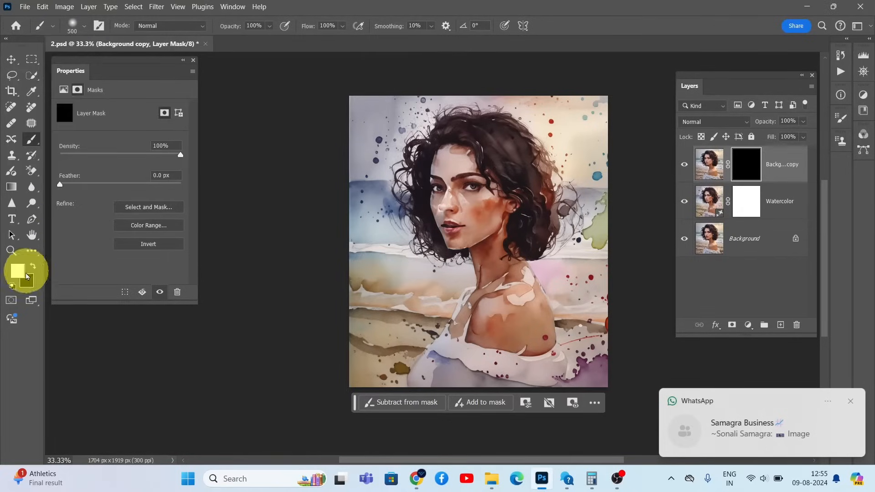
left_click(19, 271)
left_click(831, 92)
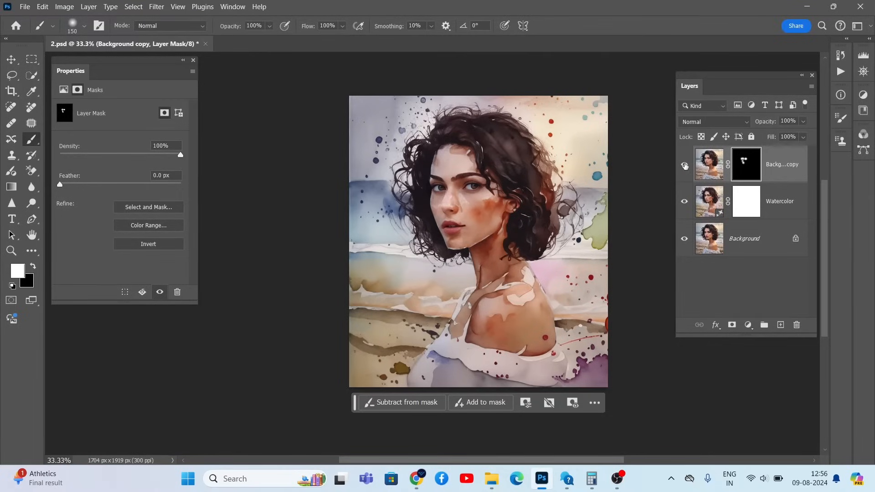
Toggle the watercolour layers to compare, then hide them and make Background the active layer.
left_click(684, 201)
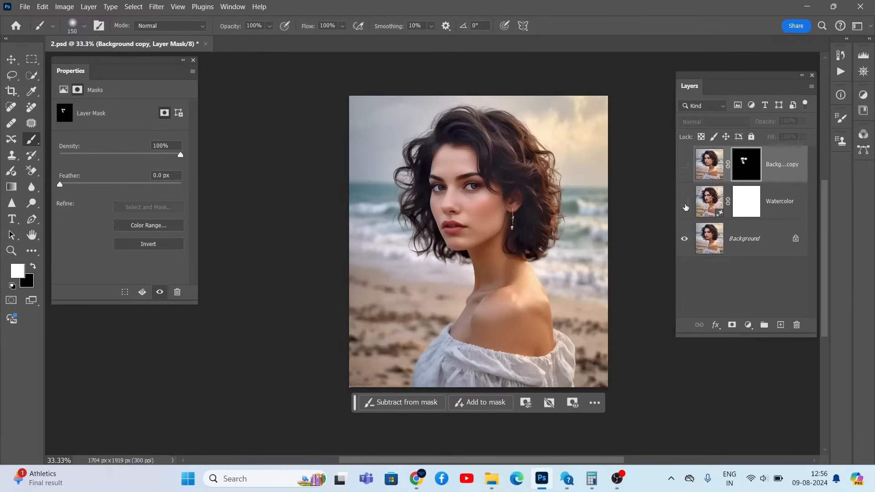
left_click(685, 202)
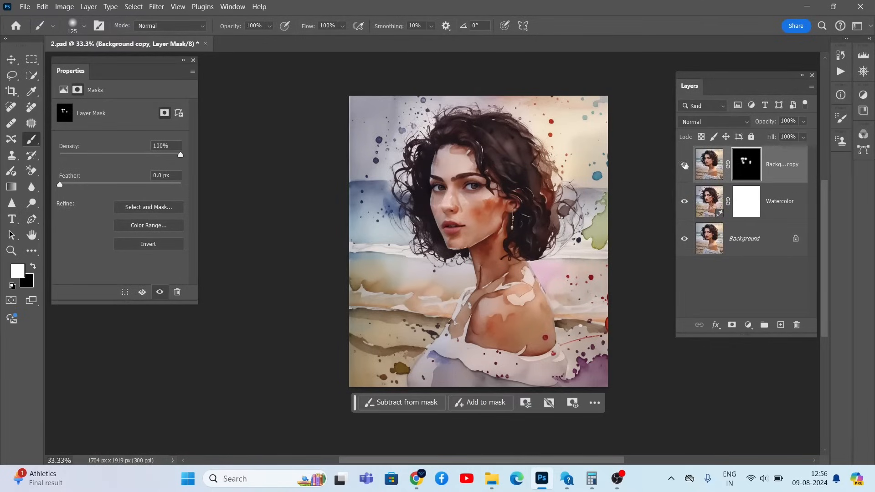
left_click(686, 202)
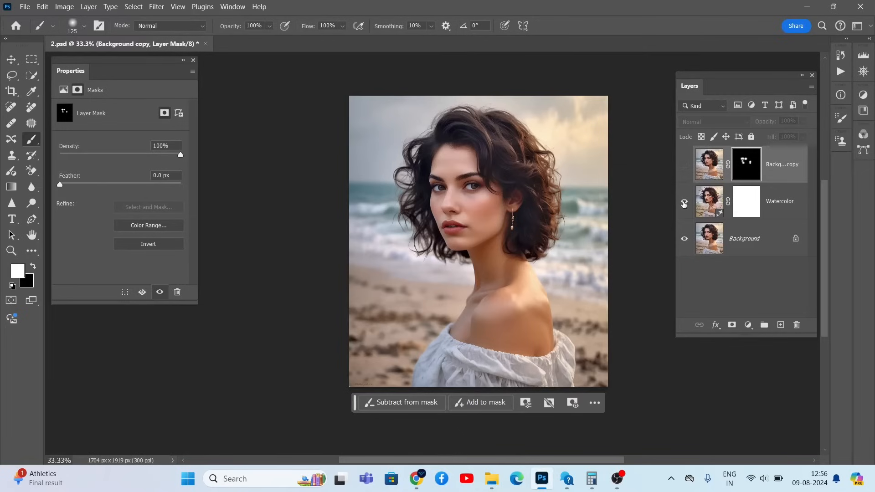
left_click(684, 203)
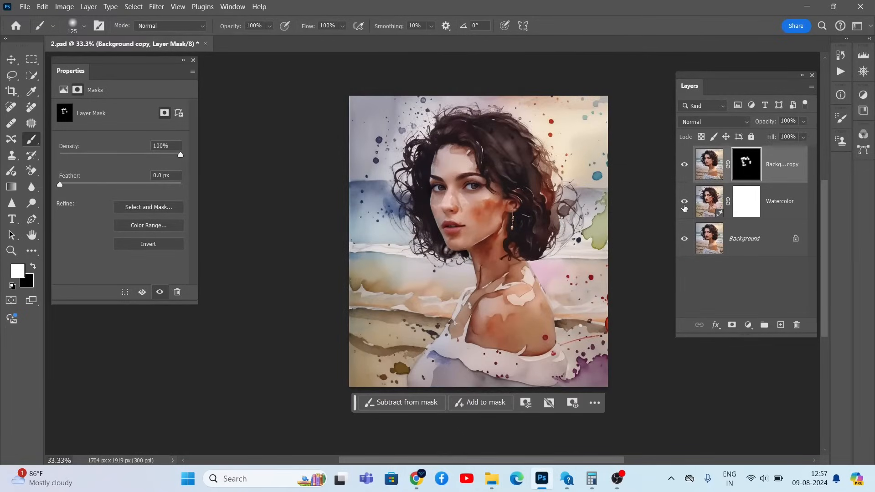
left_click(687, 164)
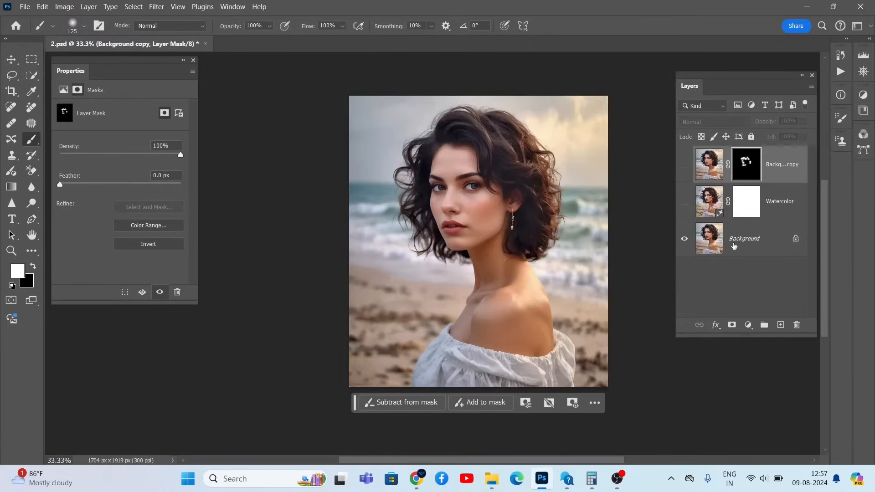
left_click(734, 247)
Add a white (ffffff) Solid Color fill layer and an empty Layer 1 above it.
left_click(749, 325)
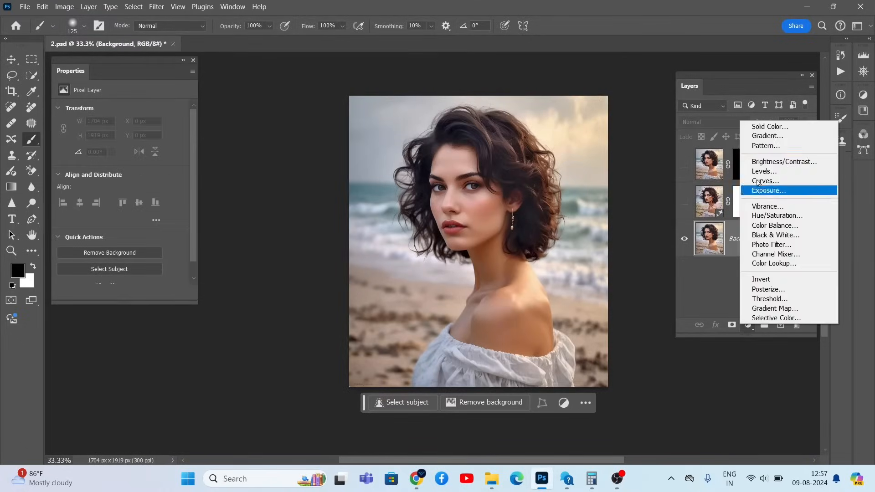
left_click(766, 125)
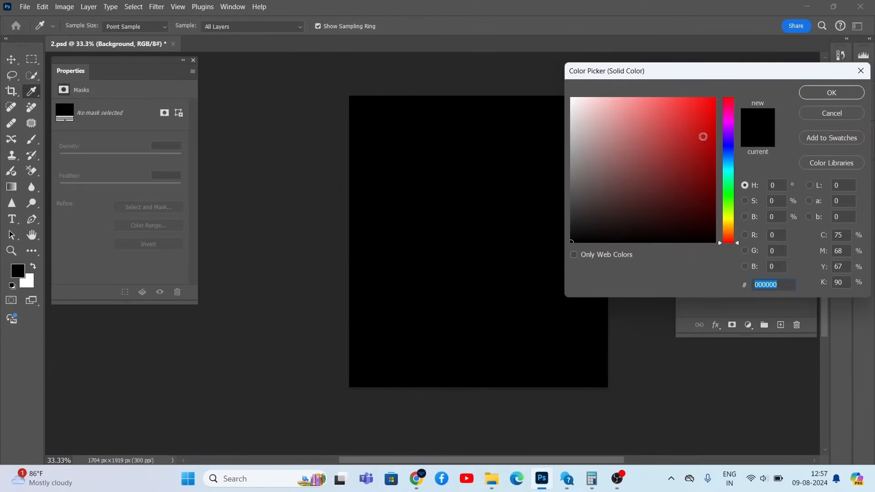
left_click_drag(575, 103, 565, 83)
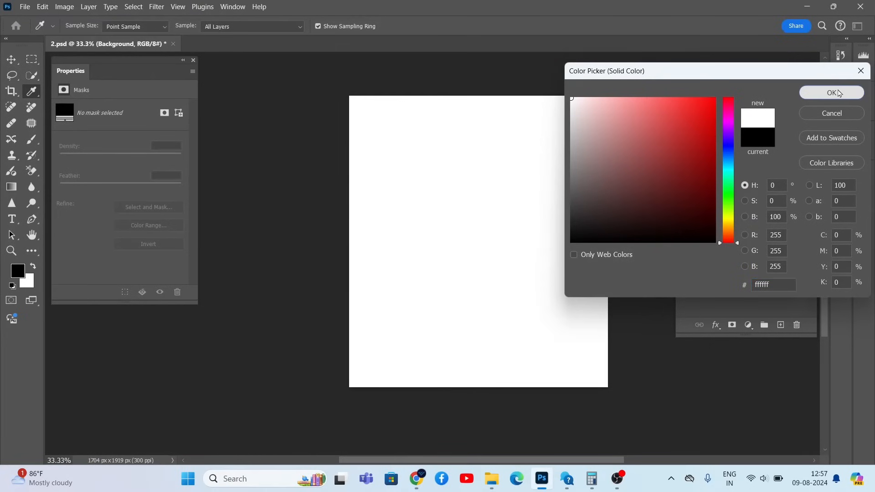
left_click(831, 93)
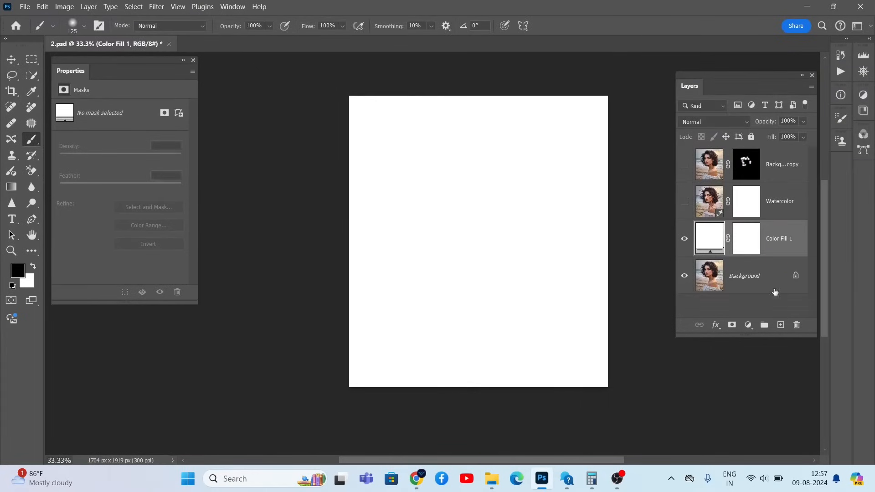
left_click(781, 325)
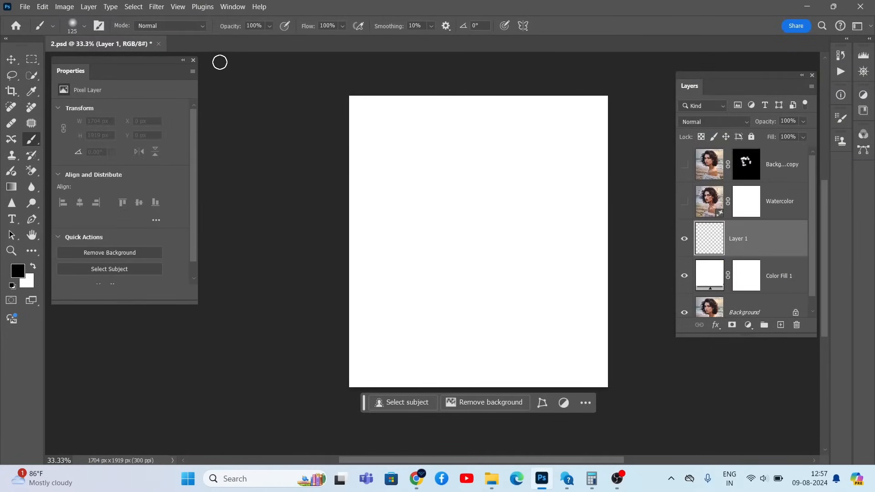
Show the Brushes panel from the Window menu.
left_click(233, 6)
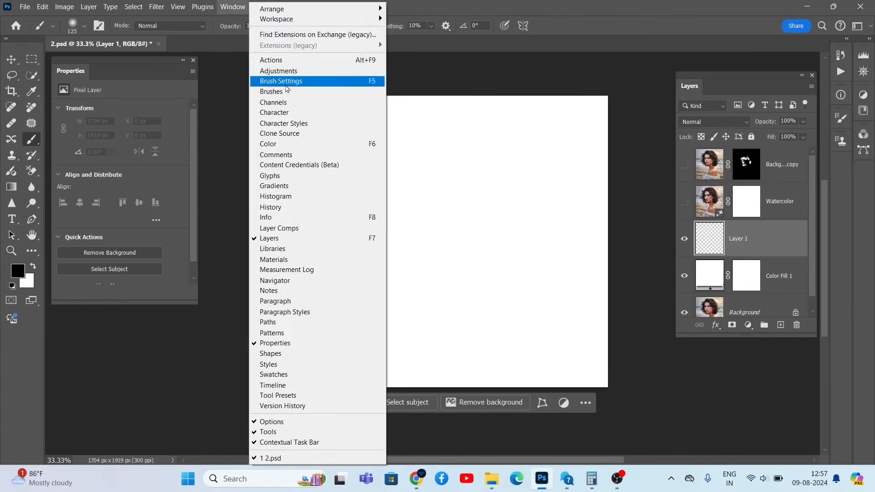
left_click(284, 92)
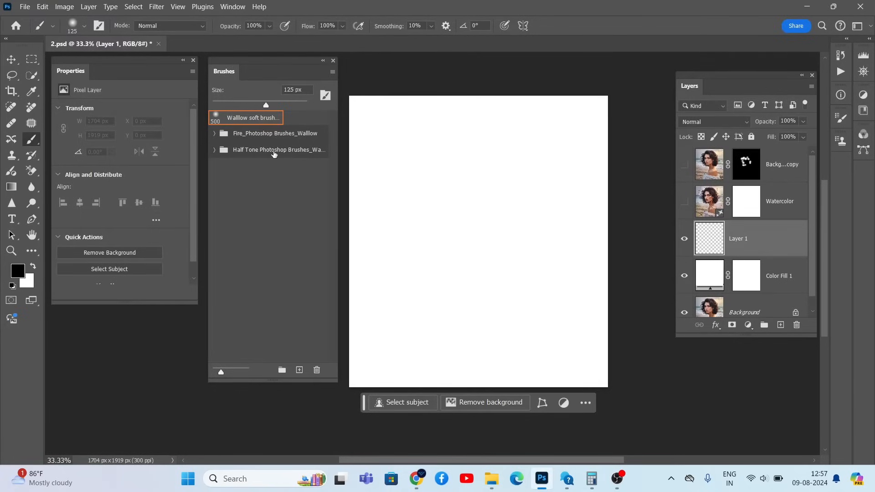
left_click(25, 6)
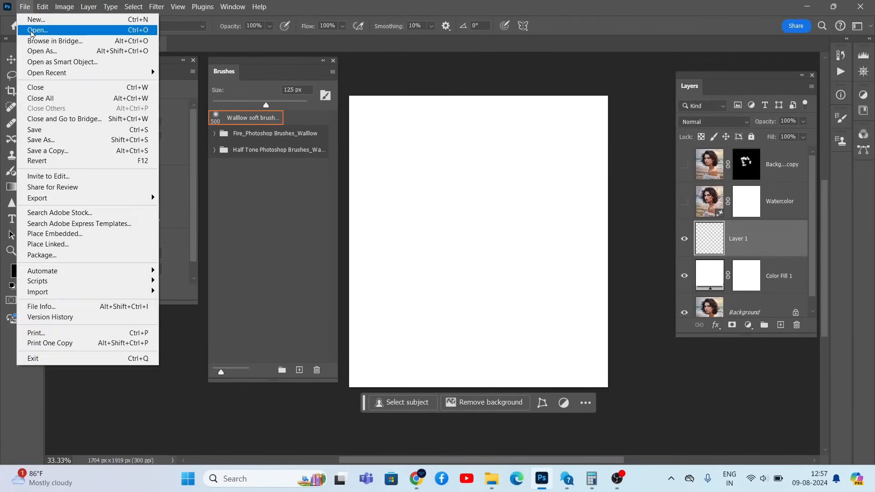
Load the '17 Watercolor brushes_walllow' ABR file and choose its first watercolour brush.
left_click(30, 34)
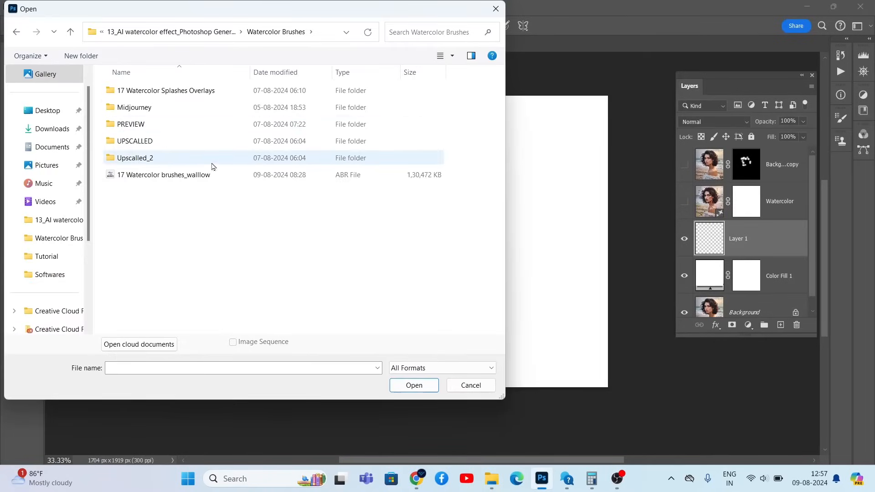
left_click(173, 181)
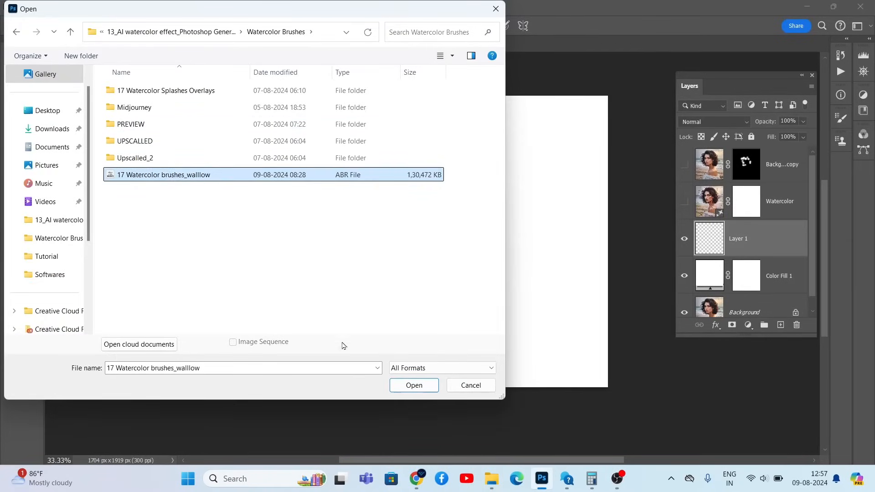
left_click(414, 385)
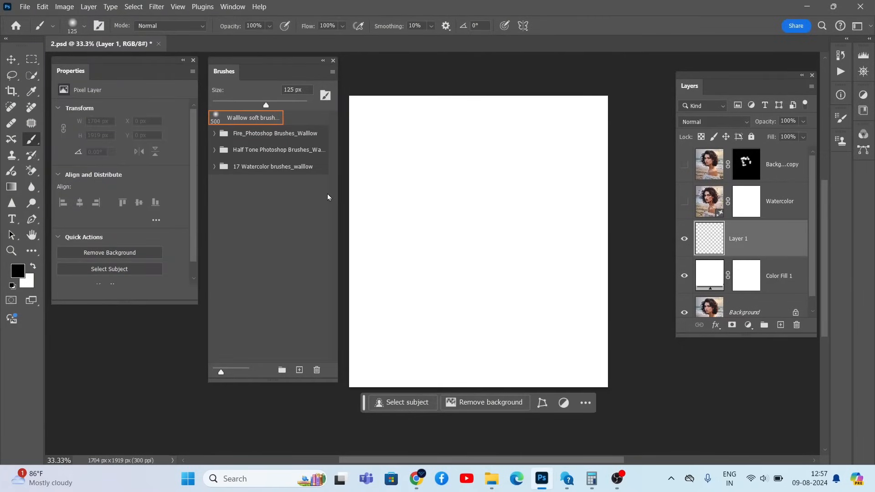
left_click(252, 167)
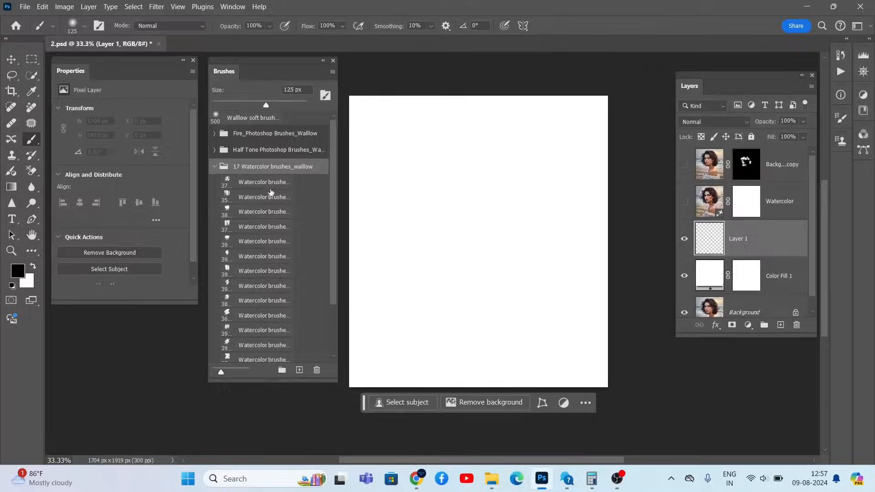
left_click(262, 182)
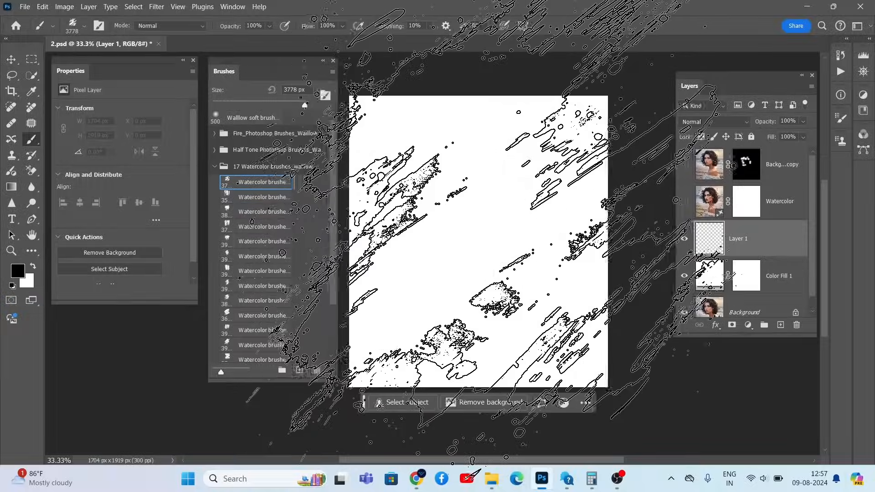
Stamp a large black watercolour splash near the canvas centre on Layer 1.
left_click(18, 270)
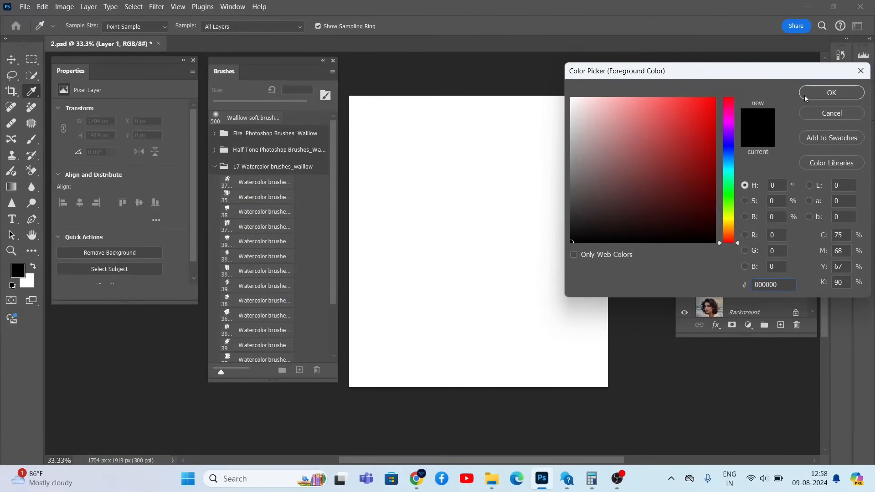
left_click(831, 93)
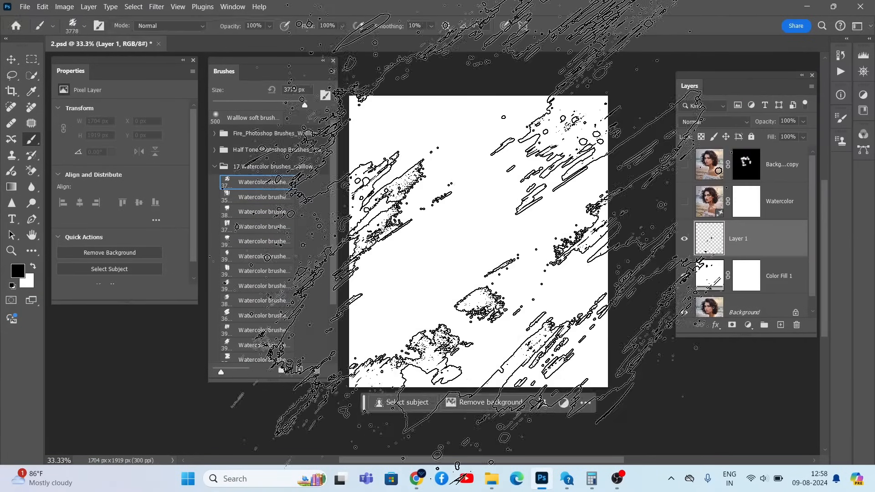
left_click_drag(305, 106, 297, 106)
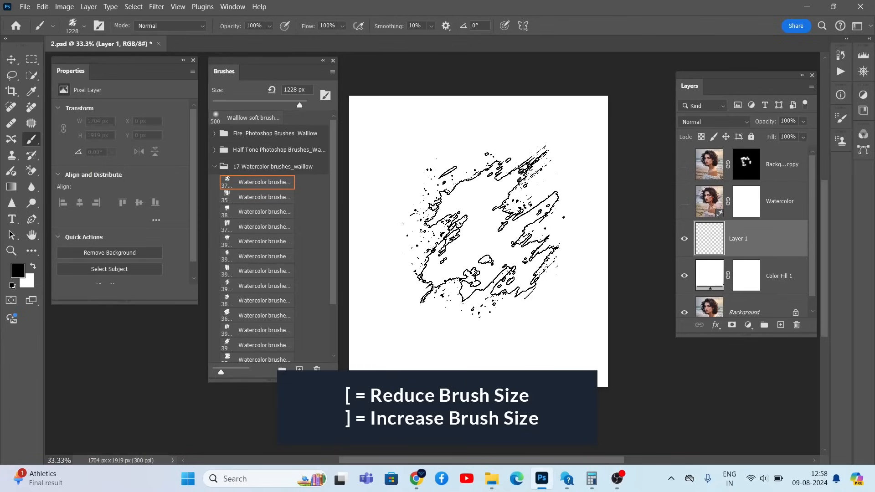
key("bracketright")
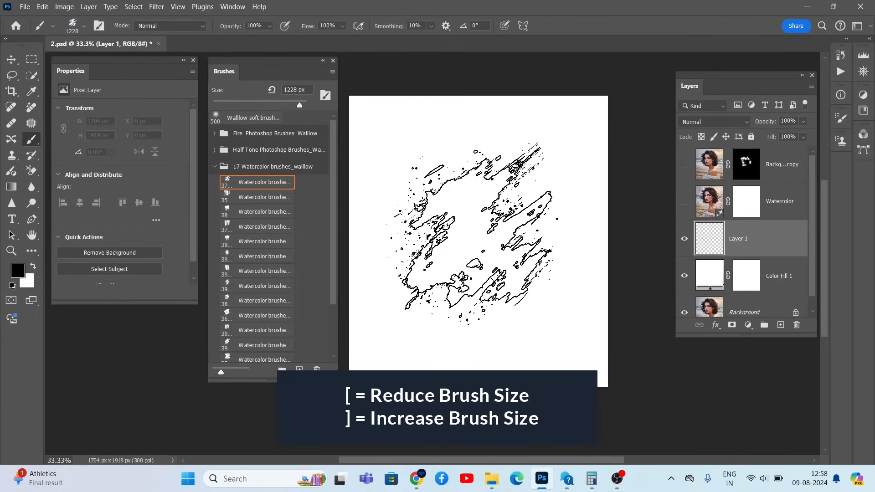
key("bracketright")
key("bracketright")
key("bracketright")
key("bracketright")
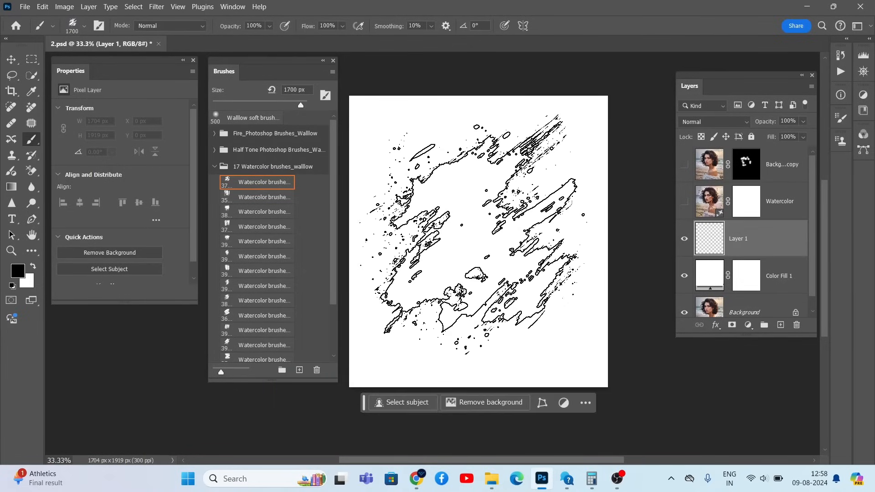
left_click(479, 233)
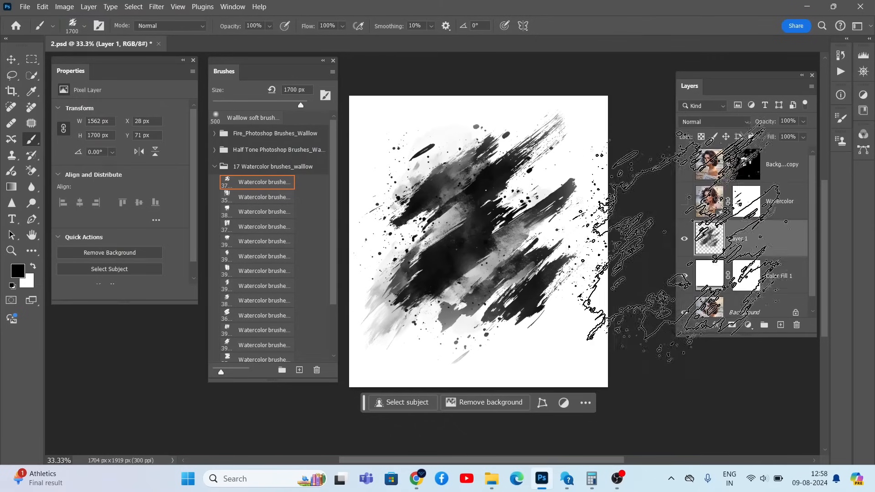
Add Layer 2 and stamp a second enlarged watercolour brush splash on it.
left_click(782, 326)
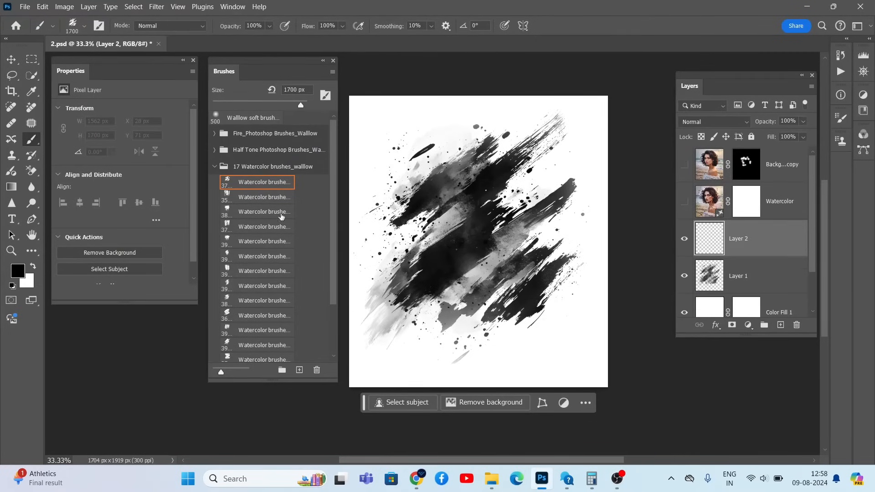
left_click(263, 197)
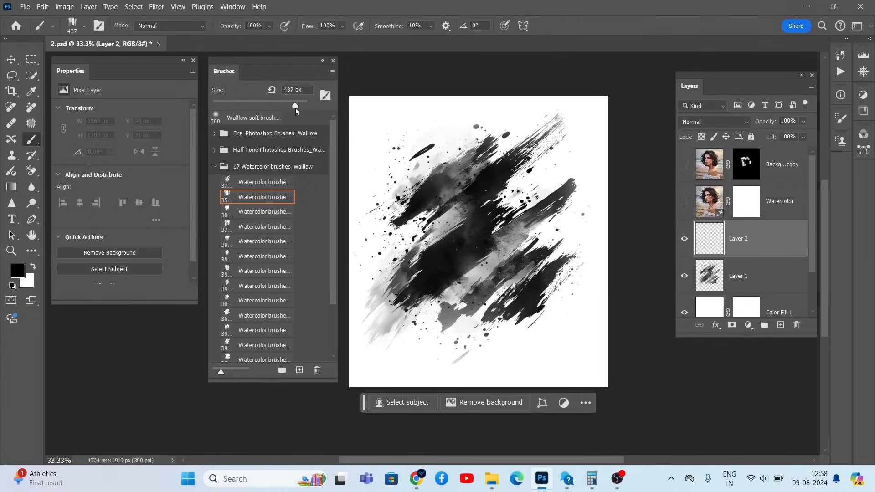
left_click_drag(295, 106, 296, 105)
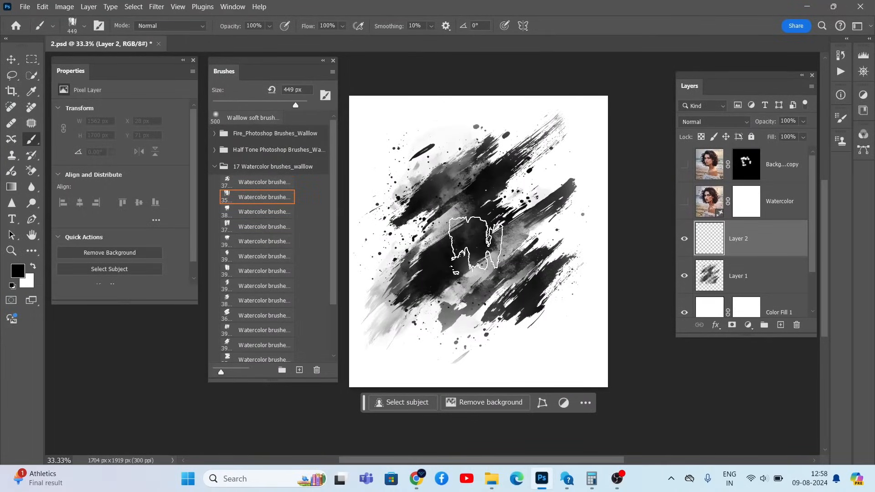
key("bracketright")
key("bracketright")
key("bracketright")
key("bracketright")
key("bracketright")
key("bracketright")
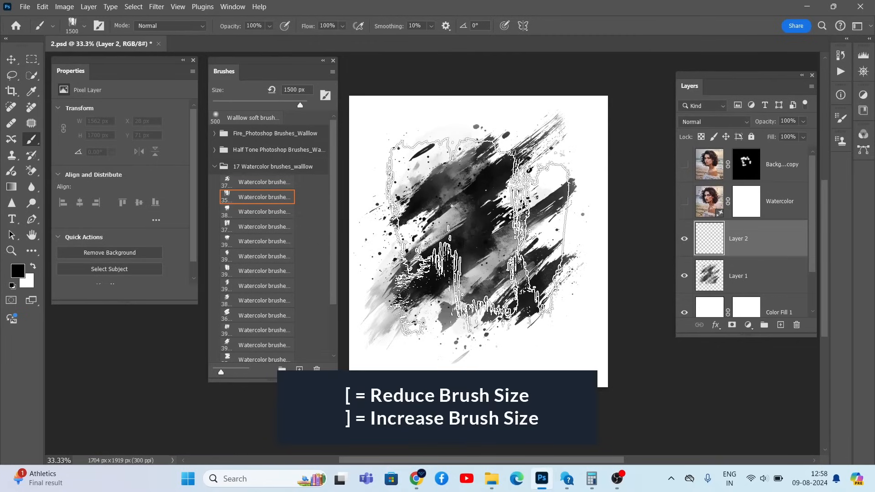
left_click(479, 233)
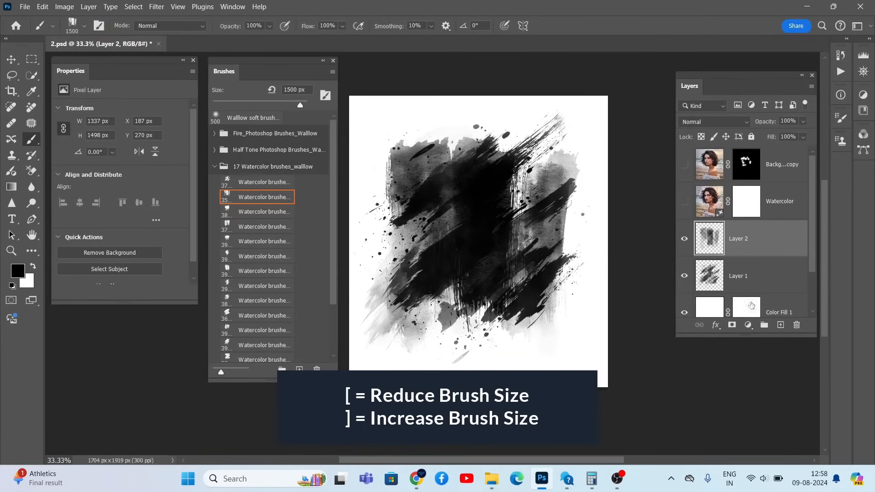
Add Layer 3 and stamp a third splash at about 1500–1900 px with drips.
left_click(780, 326)
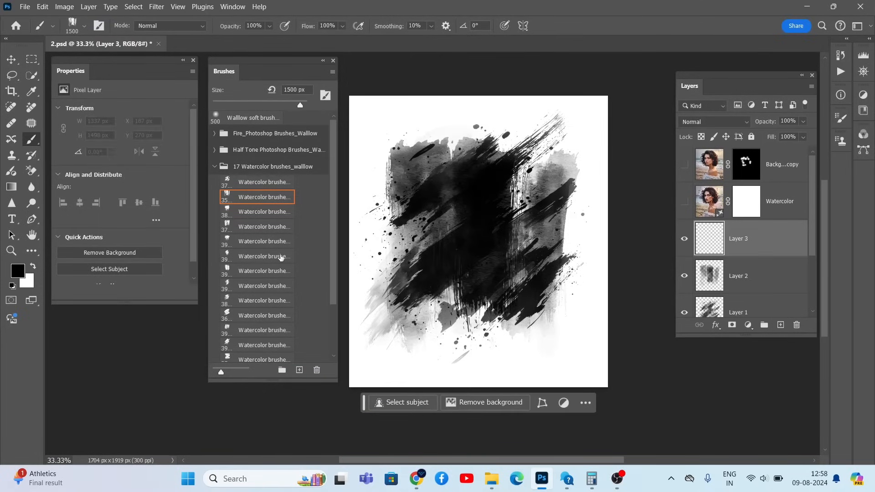
left_click(262, 212)
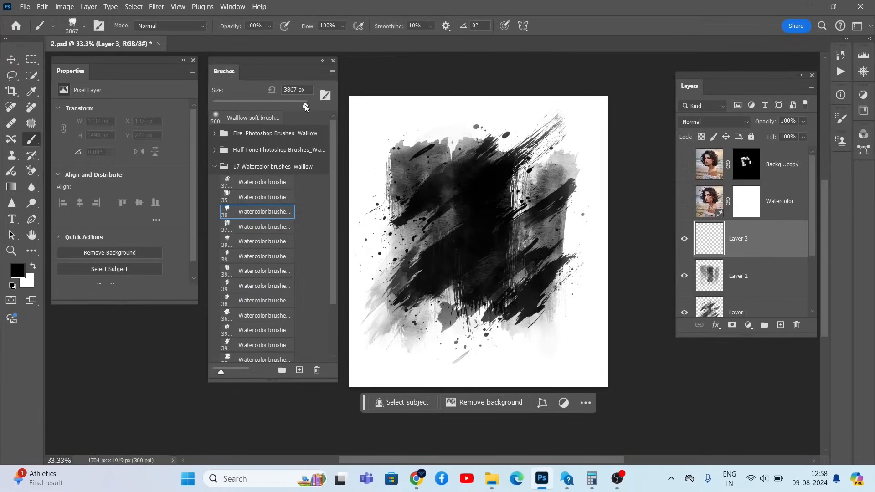
left_click_drag(299, 106, 301, 105)
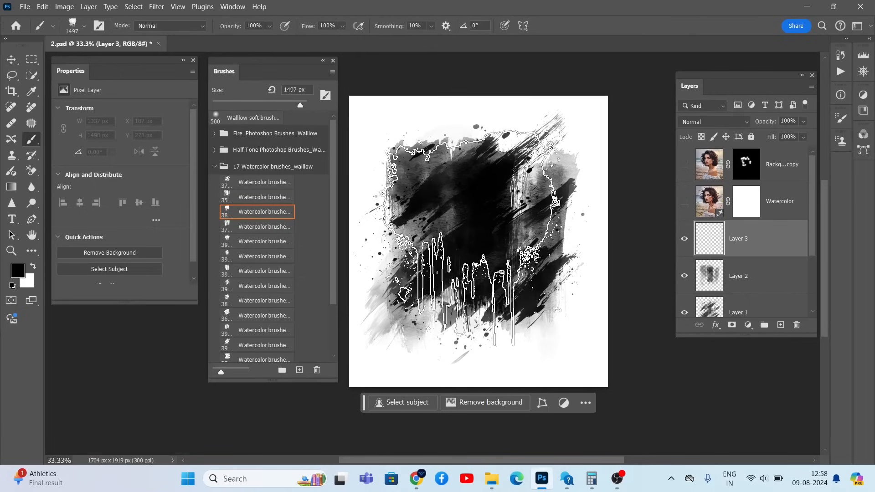
key("bracketright")
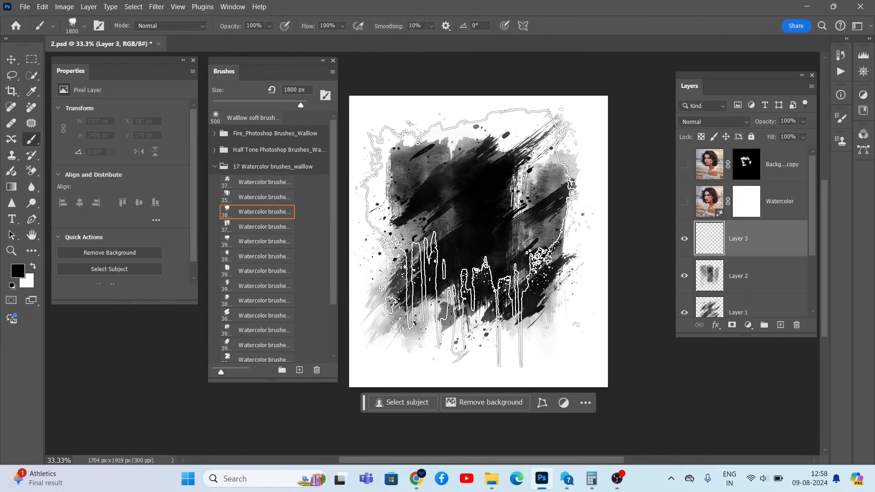
left_click(475, 253)
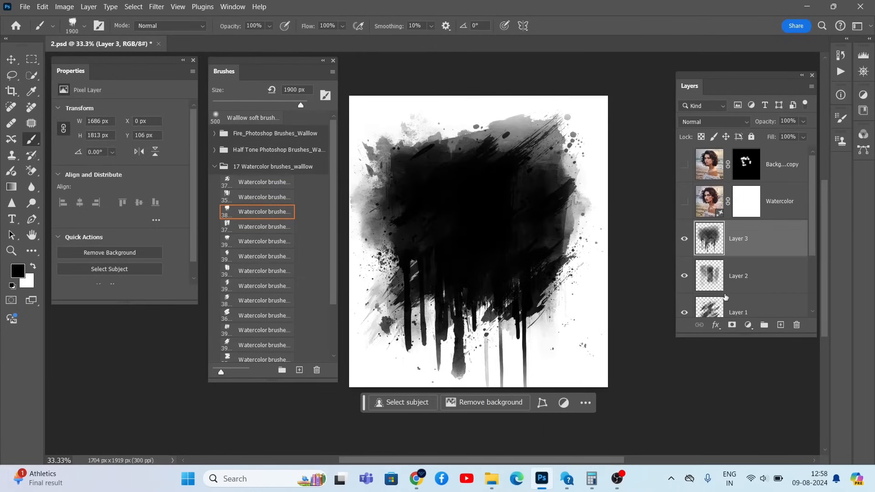
scroll(748, 257, "down", 1)
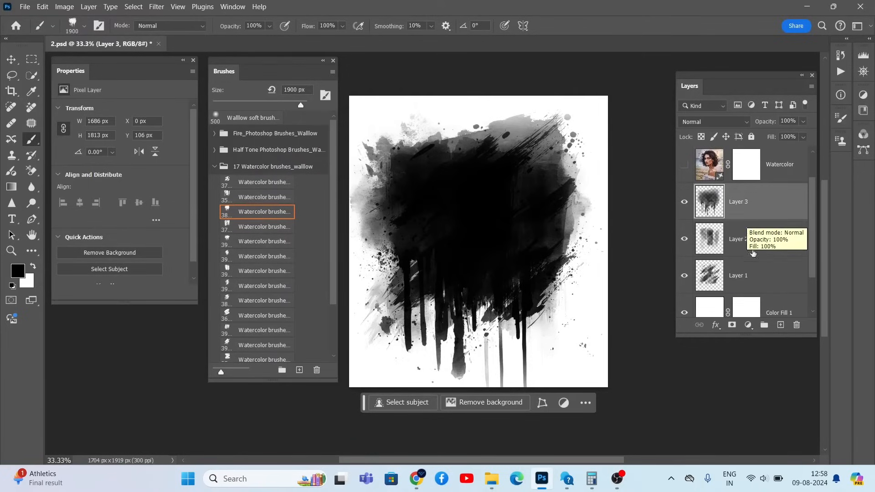
Group Layers 1–3 into Group 1 and show and select both portrait layers.
left_click(753, 276, "shift")
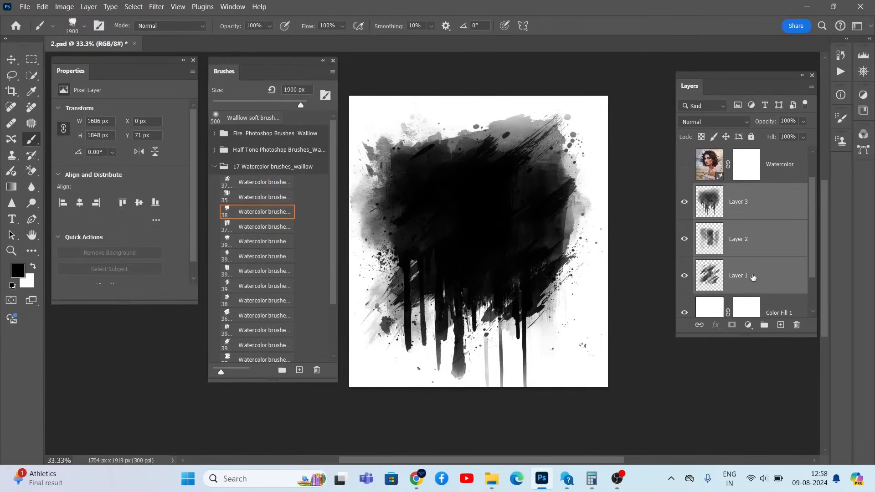
key("ctrl+g")
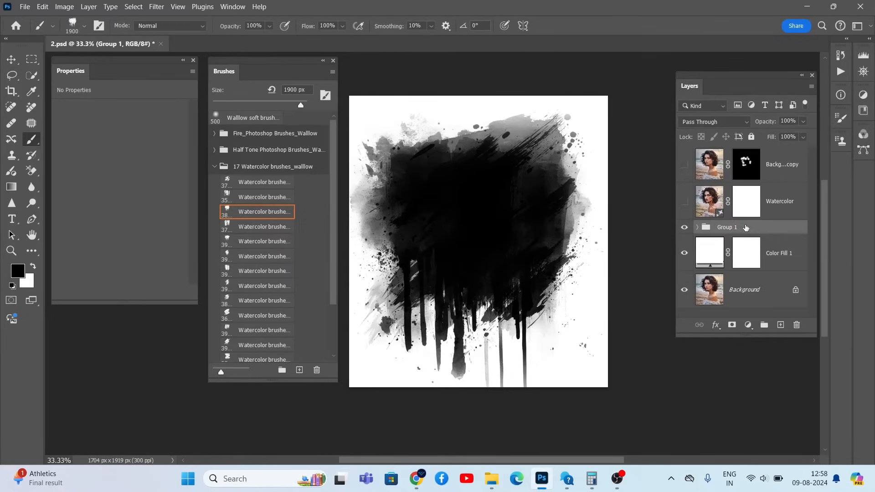
left_click(684, 204)
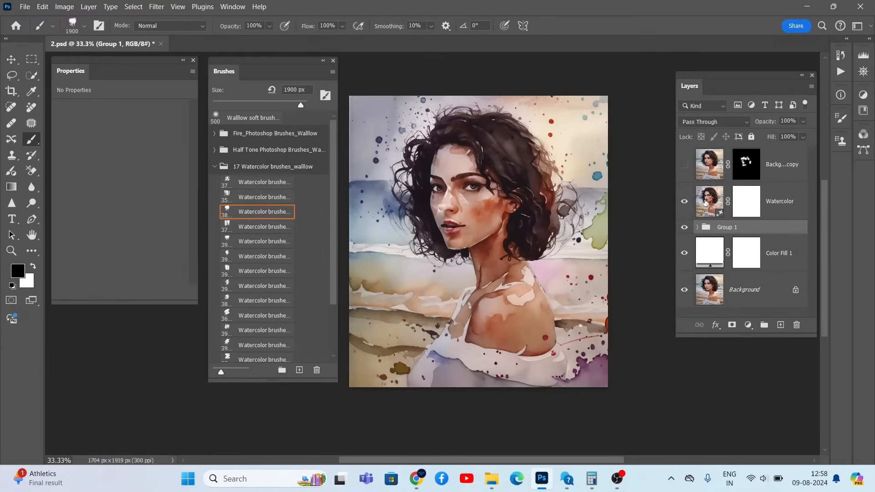
left_click(711, 199)
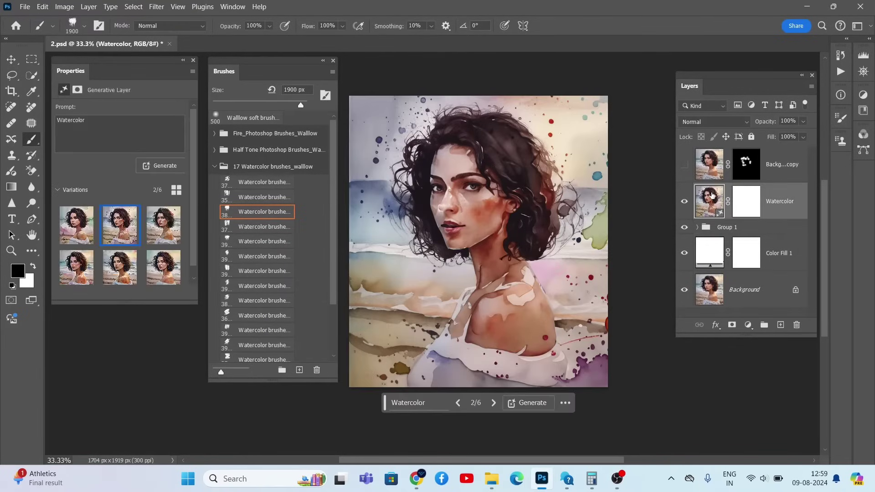
left_click(685, 164)
left_click(710, 168)
left_click(710, 200, "ctrl")
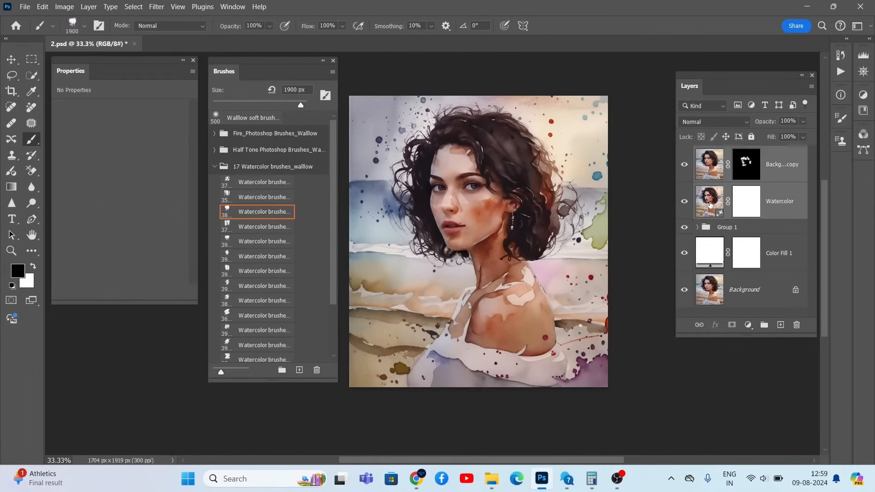
Clip the portrait layers to Group 1, expand the group and hide Layer 3's drip splash.
right_click(787, 196)
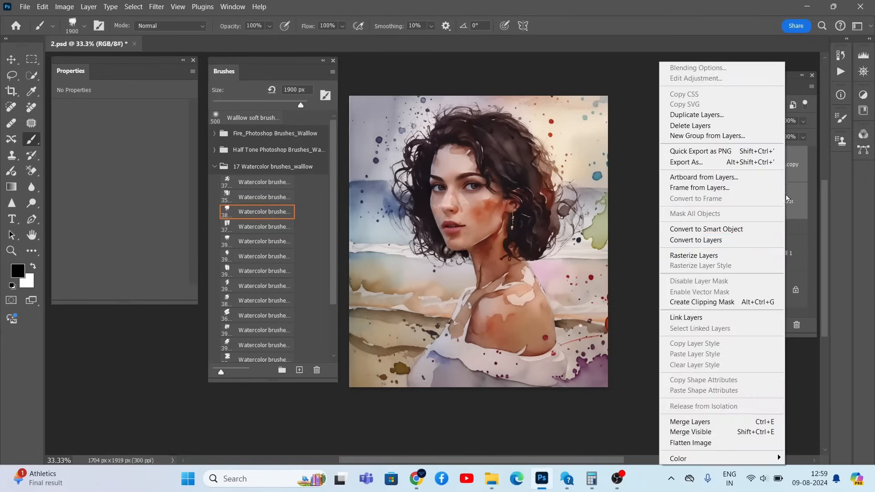
left_click(725, 302)
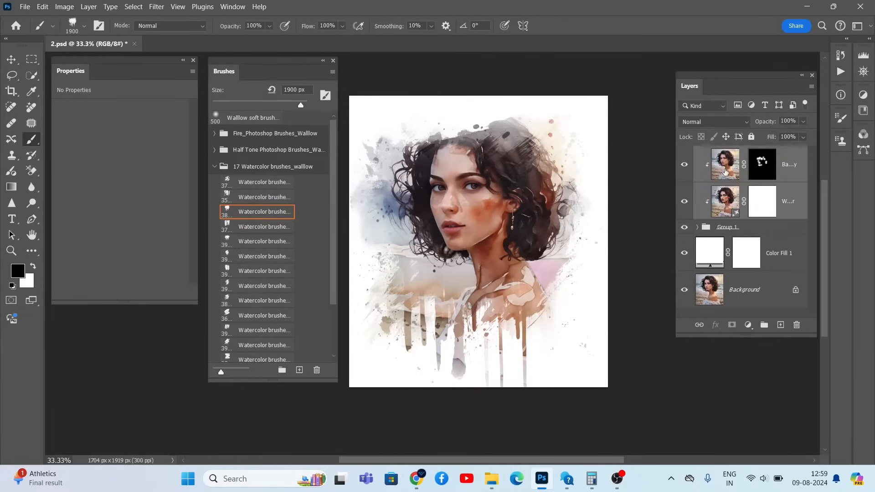
left_click(698, 227)
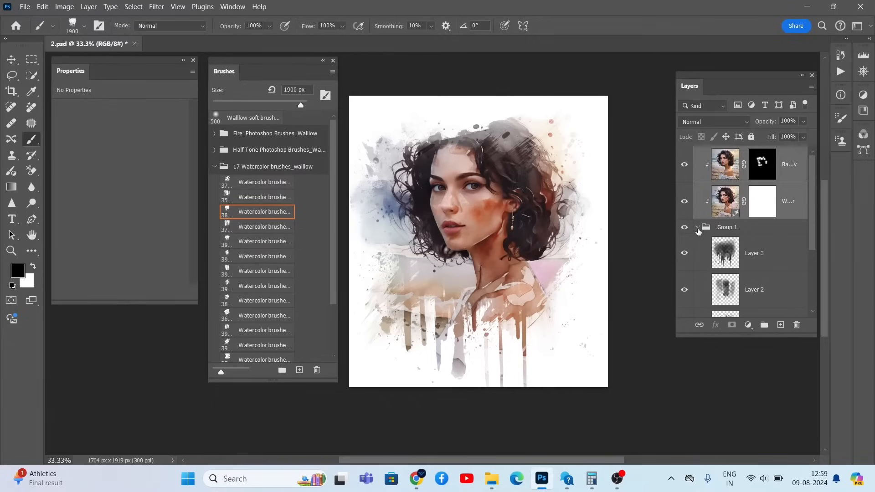
scroll(749, 246, "down", 1)
left_click(684, 220)
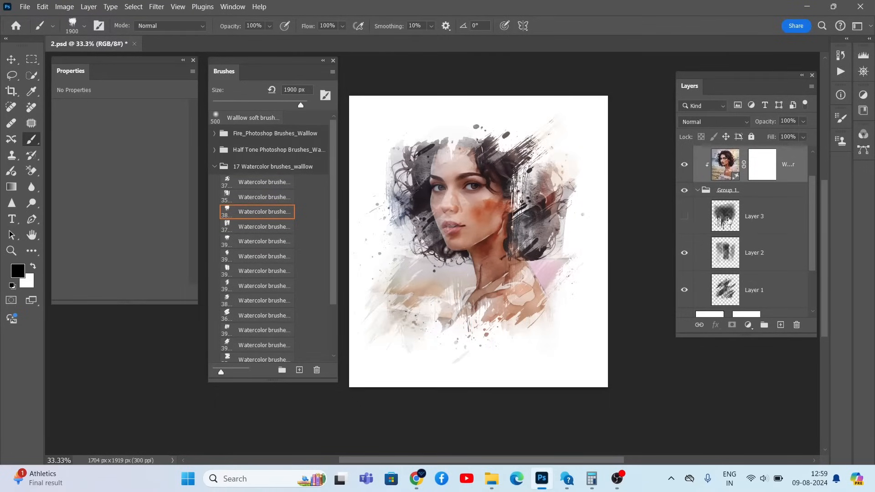
Add Layer 4 above Layer 3 and stamp splashes revealing the hair, neck and shoulder.
left_click(754, 217)
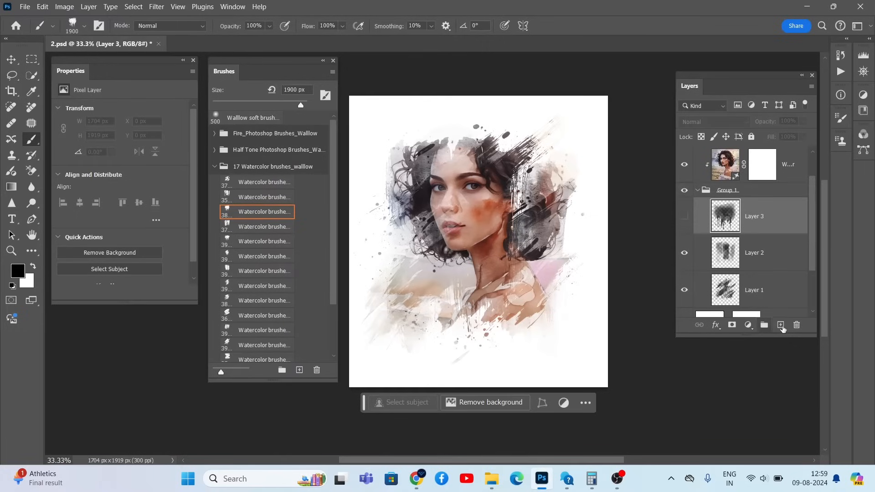
left_click(783, 326)
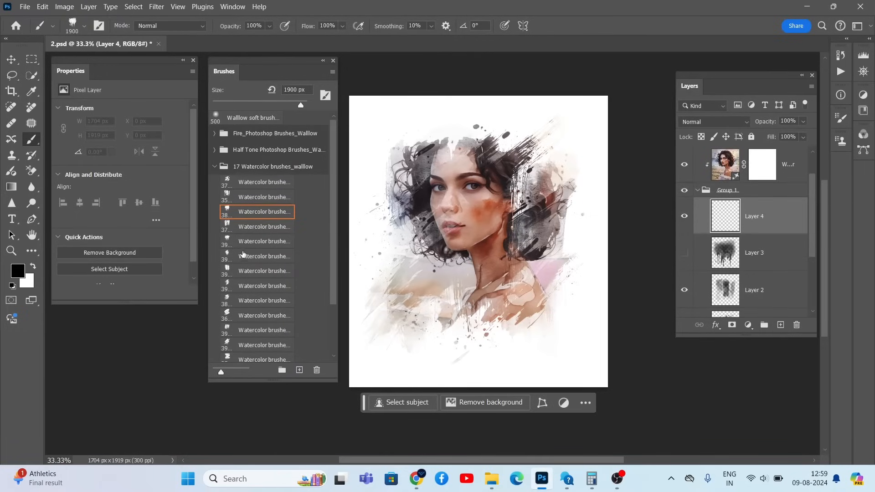
left_click(263, 242)
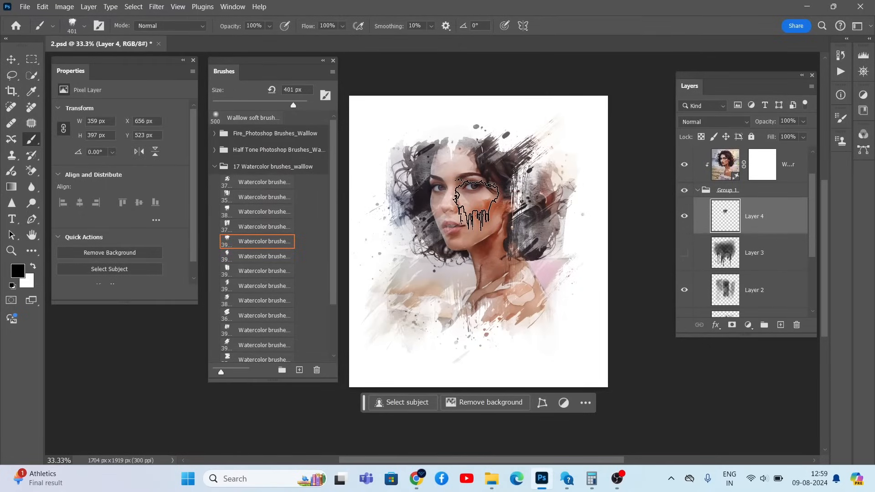
key("bracketright")
key("bracketright")
key("bracketright")
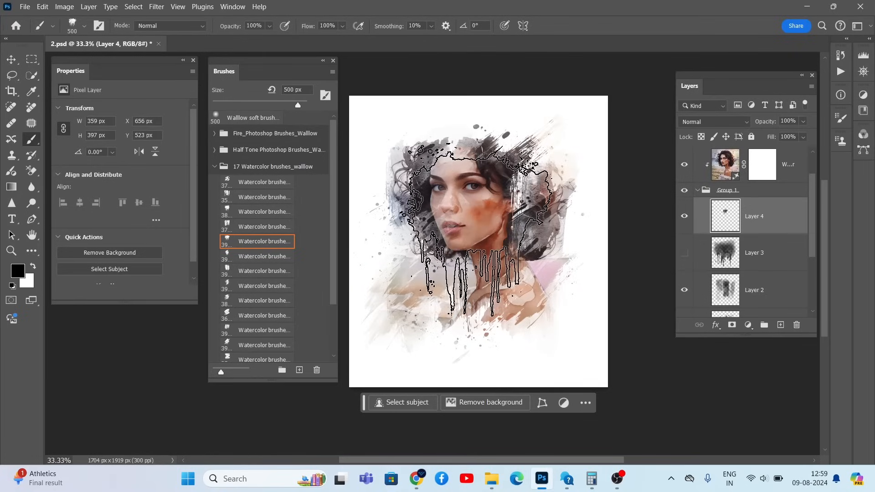
key("bracketright")
key("bracketright")
key("bracketright")
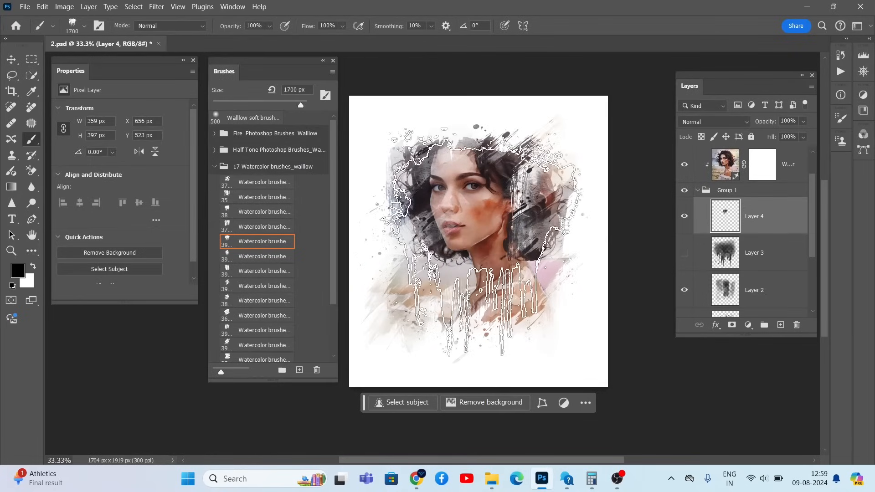
left_click(482, 240)
left_click(478, 295)
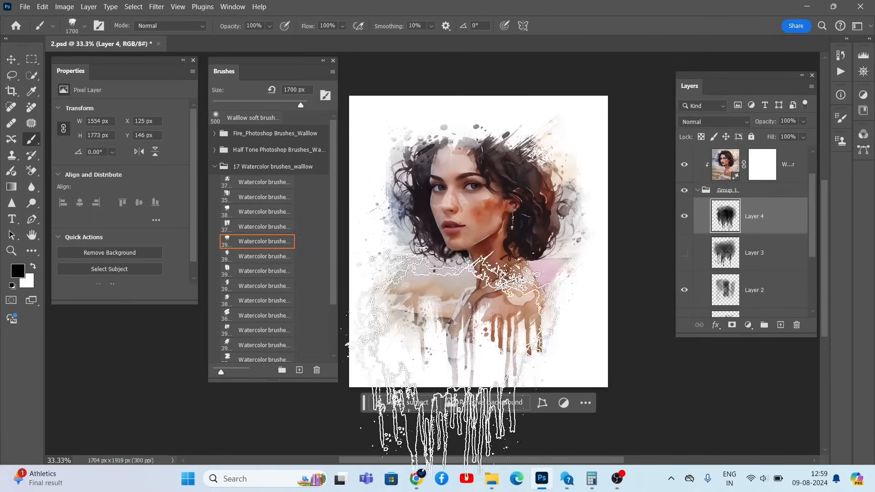
Stamp another enlarged watercolour brush along the top of the portrait over the face.
left_click(263, 255)
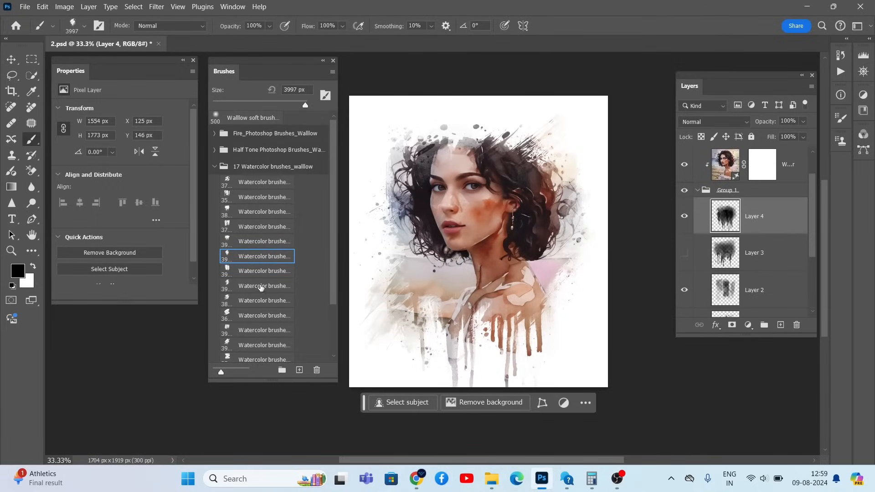
left_click(261, 286)
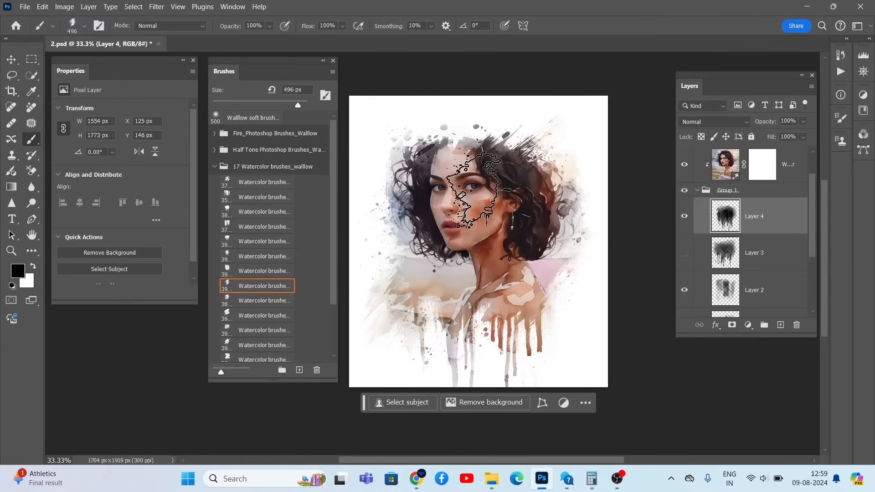
key("bracketright")
key("bracketright")
key("bracketright")
key("bracketright")
key("bracketright")
key("bracketright")
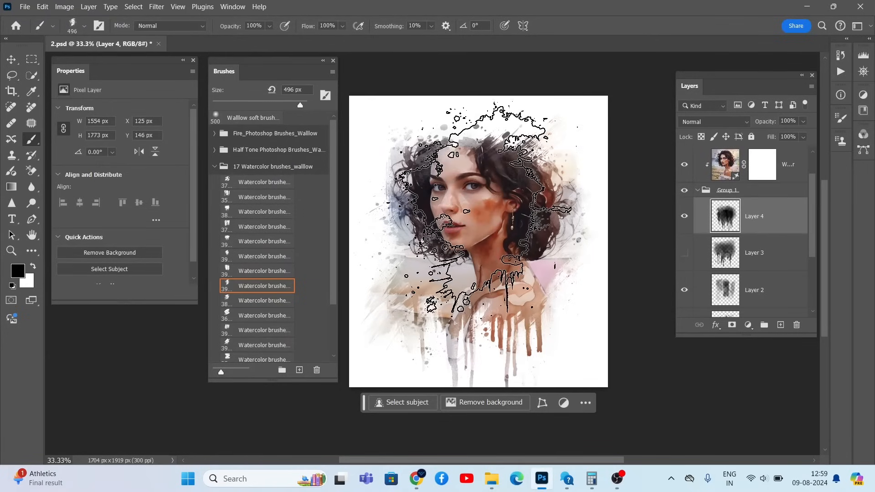
left_click(479, 215)
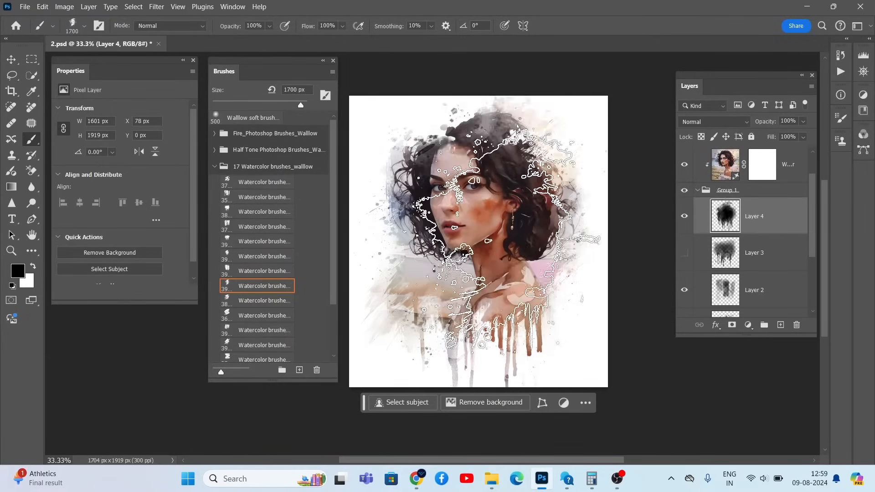
left_click(12, 61)
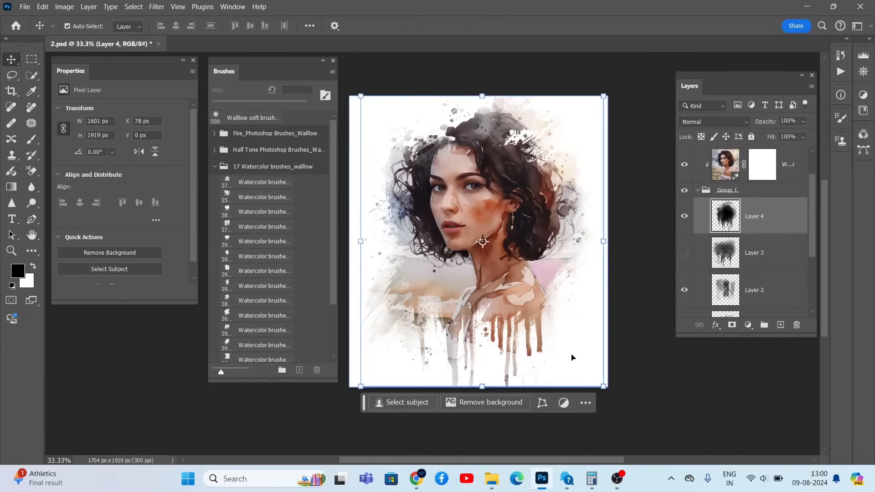
Select Group 1 and enlarge the Layers panel so every layer is visible.
left_click(718, 197)
left_click(718, 191)
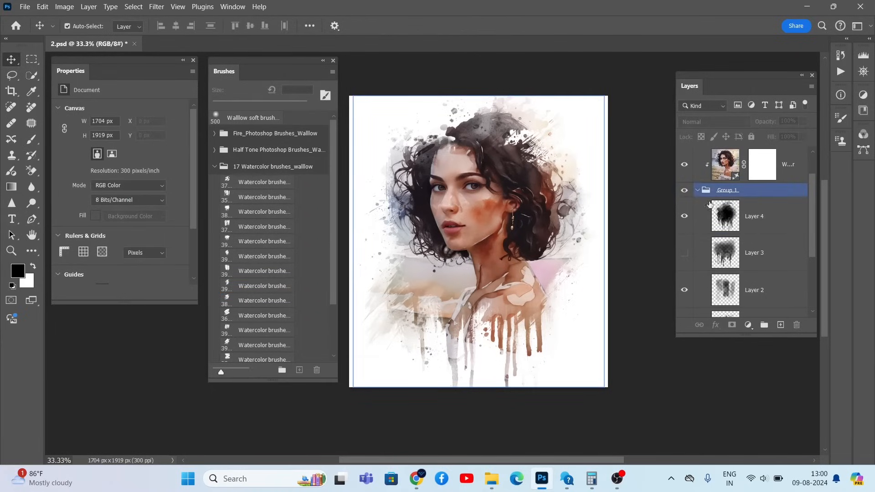
left_click(732, 326)
left_click_drag(732, 335, 733, 395)
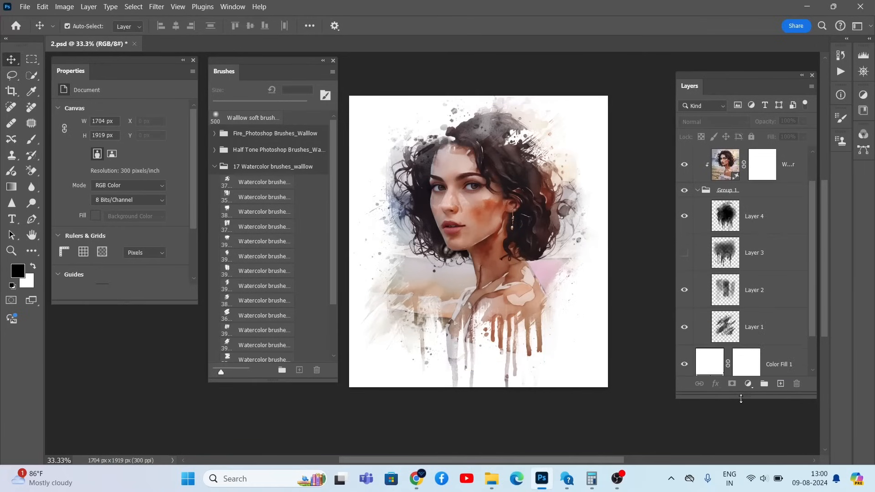
left_click(712, 363)
left_click(701, 191)
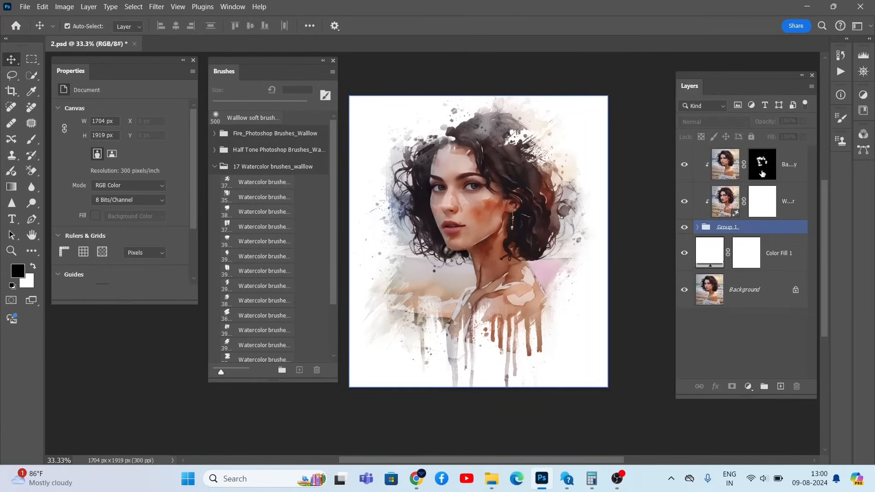
Collapse Group 1, deselect all layers and close the Brushes panel.
left_click(785, 253)
left_click(680, 301)
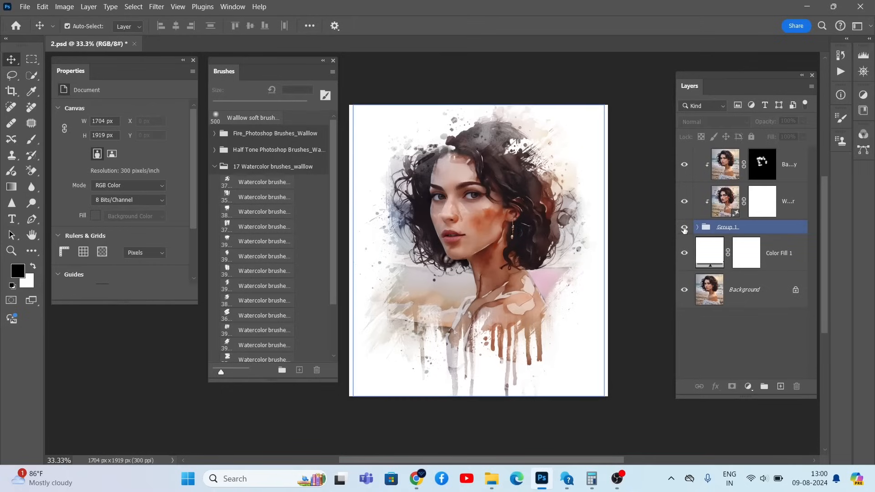
left_click(325, 63)
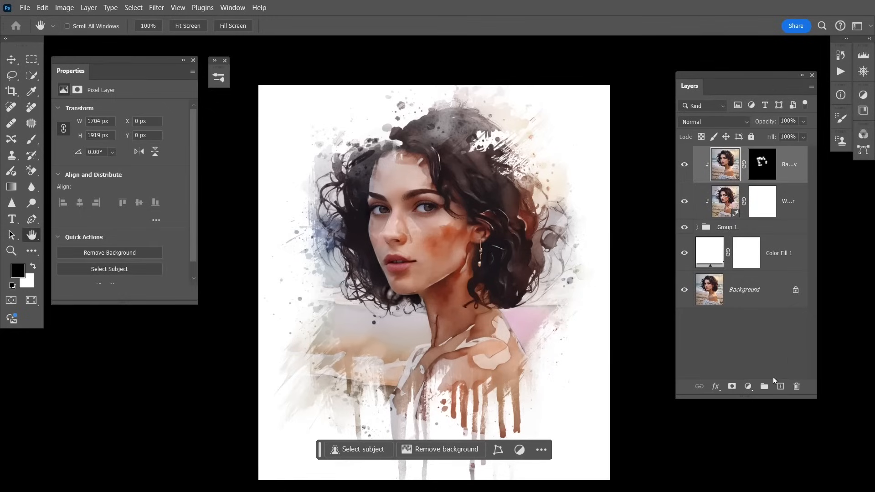
Add a new top layer filled with solid white and launch the Filter Gallery on it.
left_click(779, 387)
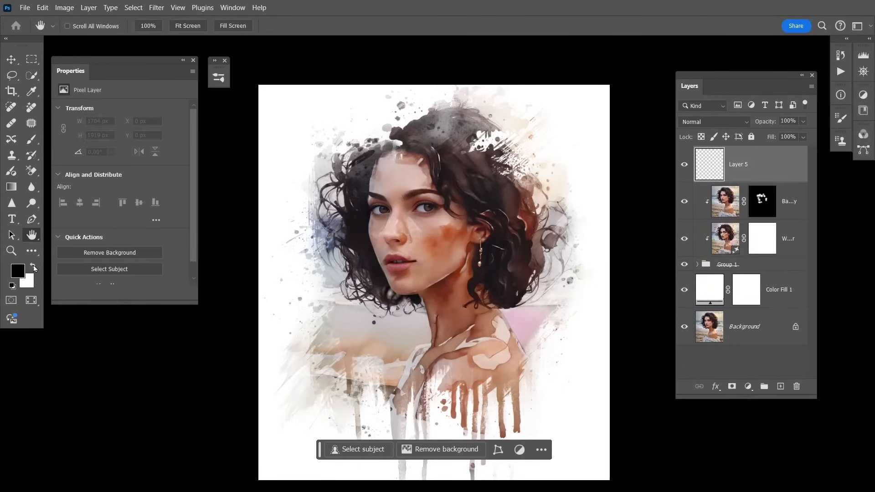
key("alt+Delete")
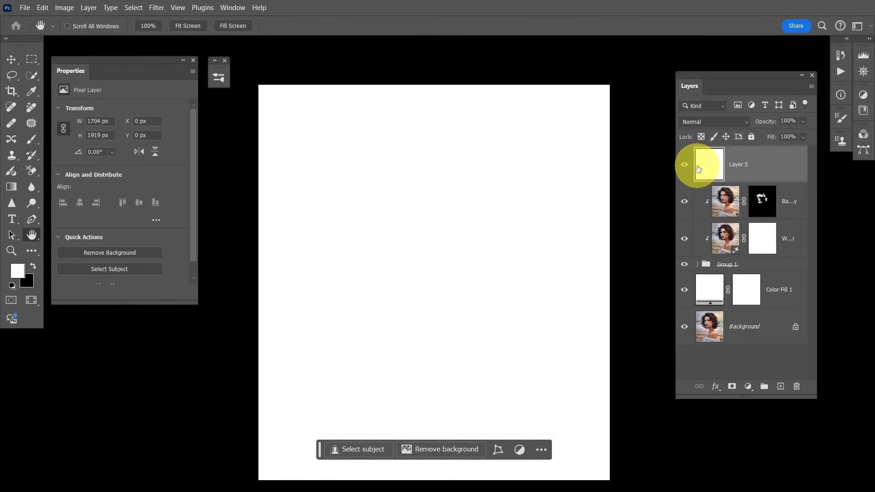
left_click(157, 8)
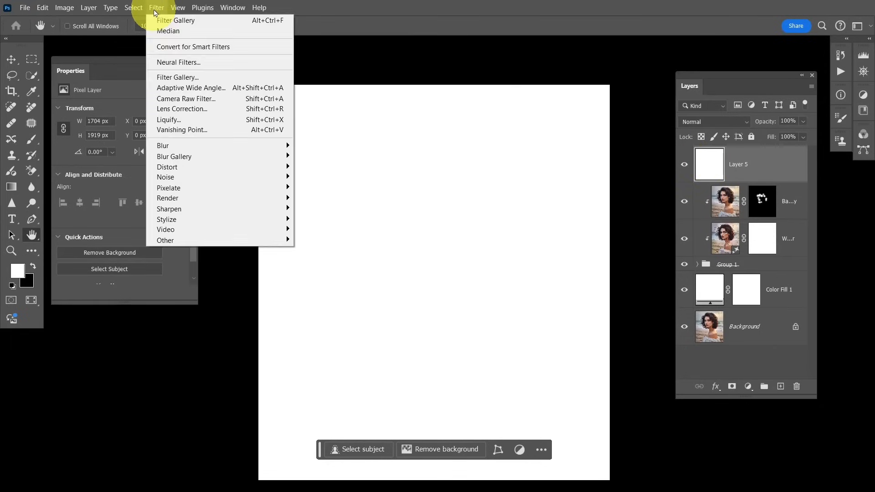
left_click(173, 77)
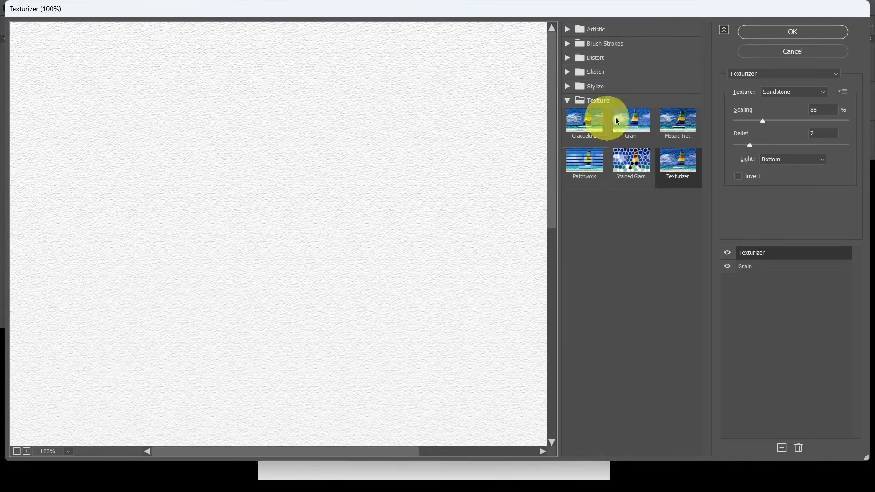
Apply Texturizer at 85% scaling plus Grain to the white layer and confirm with OK.
left_click(759, 253)
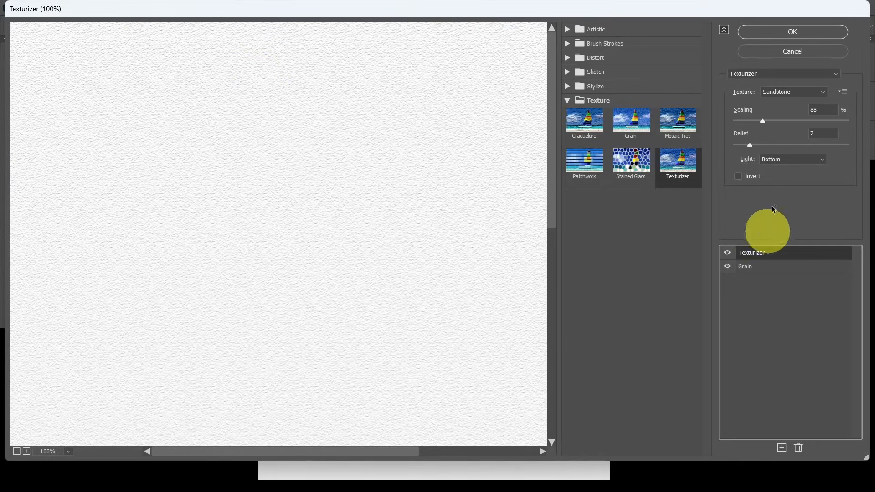
left_click_drag(765, 120, 761, 121)
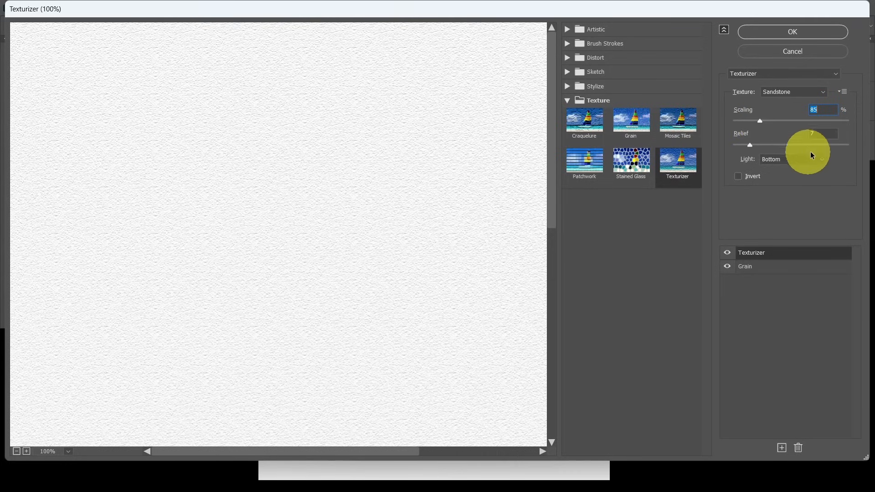
left_click(816, 135)
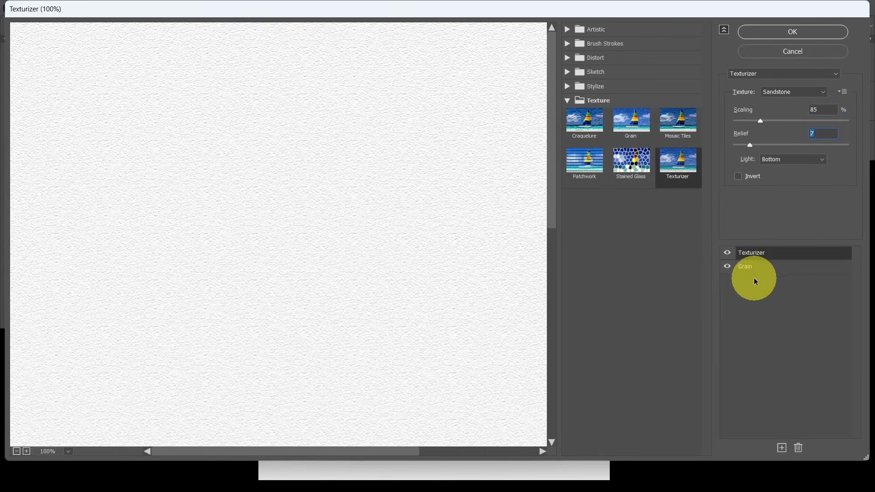
left_click(764, 268)
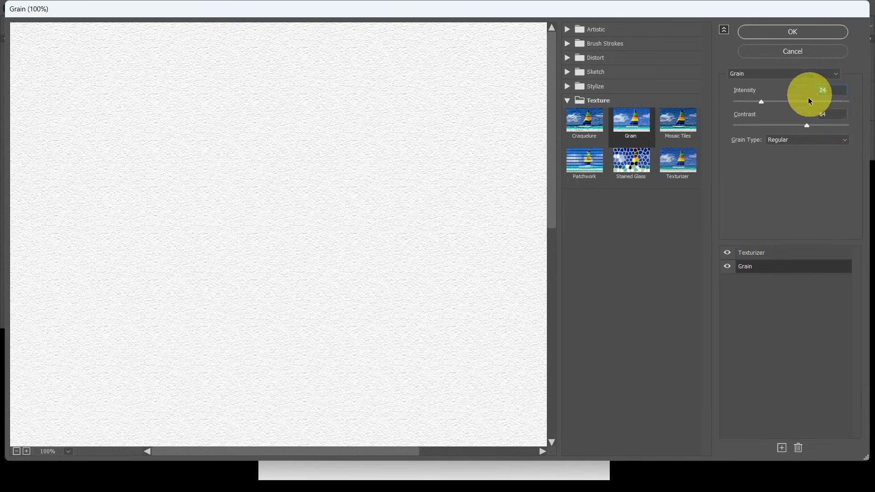
left_click(832, 115)
left_click(807, 32)
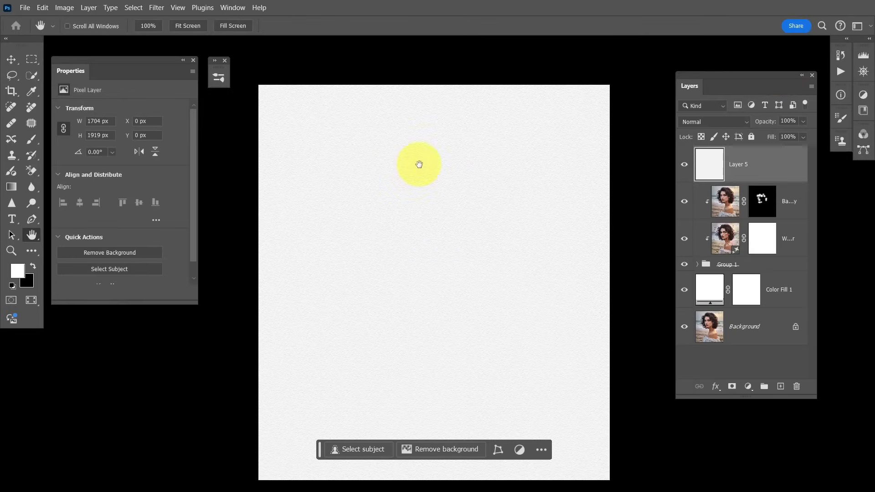
Set Layer 5 to Multiply blending at 61% opacity.
left_click(703, 125)
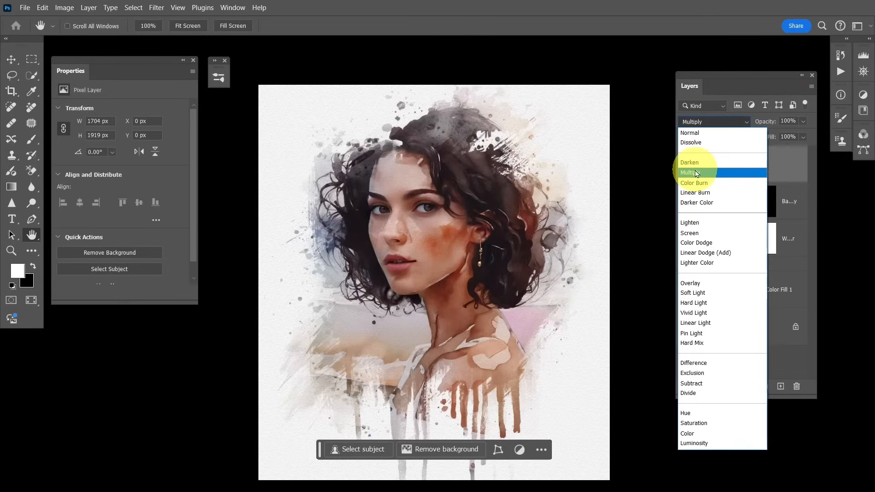
left_click(691, 173)
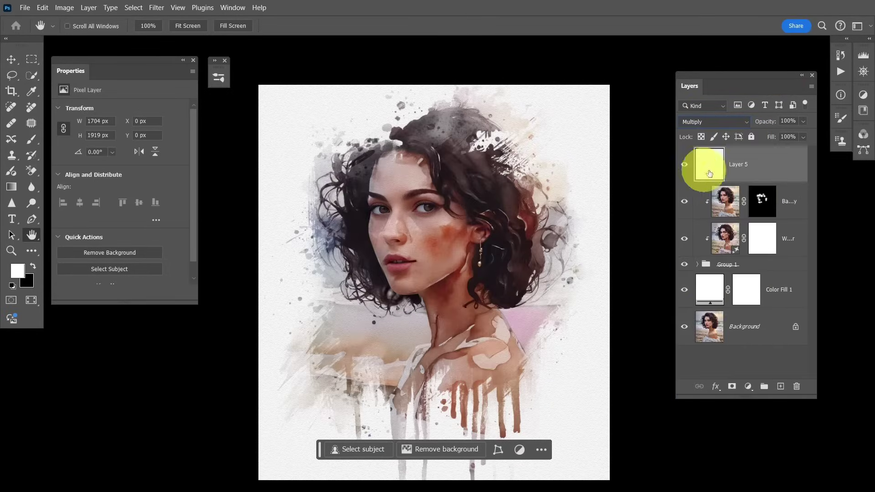
left_click(803, 122)
left_click_drag(802, 138, 789, 139)
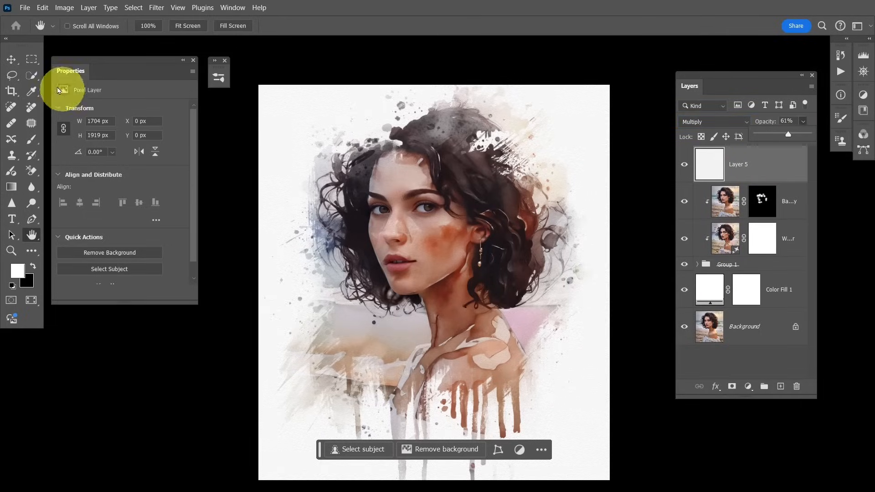
left_click(10, 60)
Zoom into the hair and toggle the texture layer off and on to compare.
key("z")
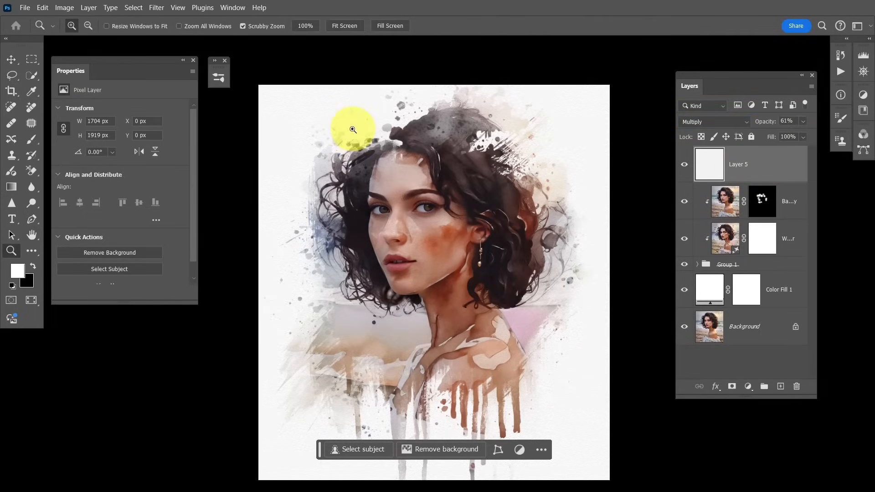
left_click_drag(353, 129, 407, 216)
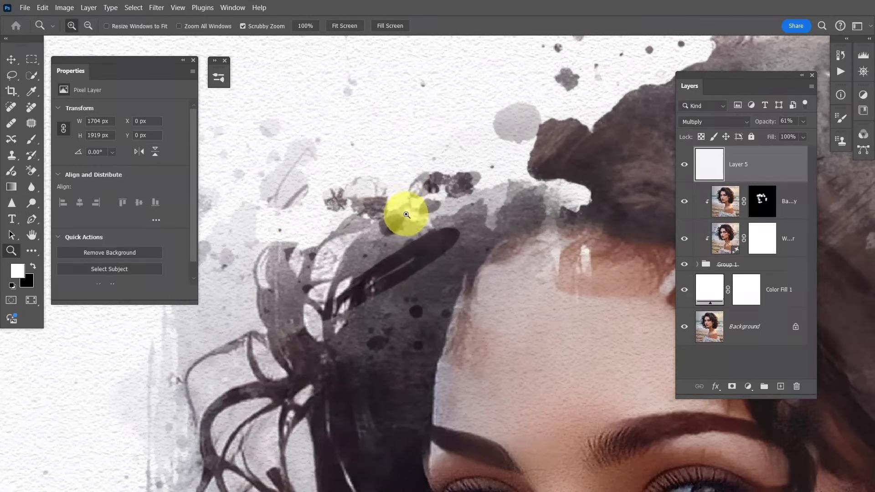
left_click(684, 168)
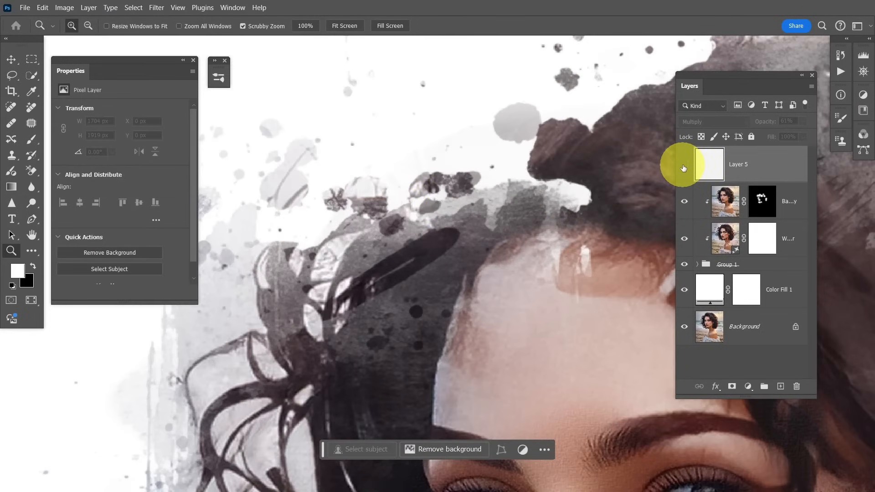
left_click(684, 166)
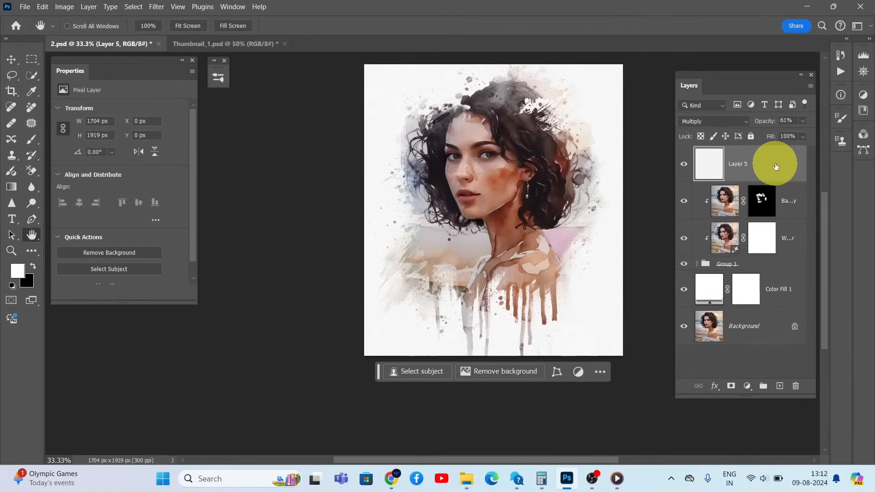
Reveal Layer 3's splashes, scale them to about 61% and move them up around the face.
left_click(696, 264)
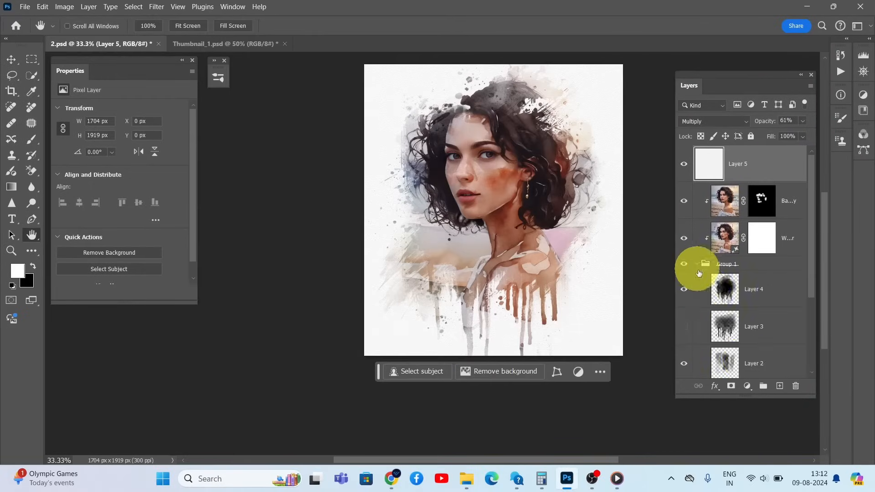
left_click(756, 327)
left_click(684, 327)
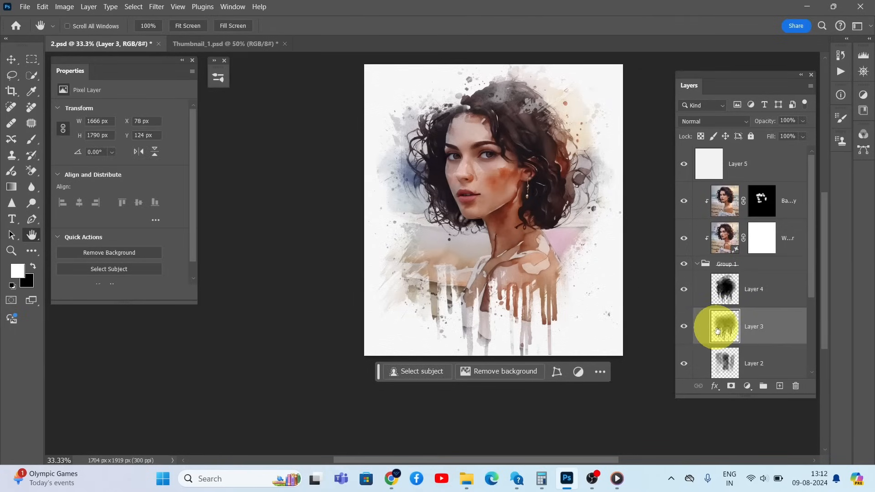
key("ctrl+t")
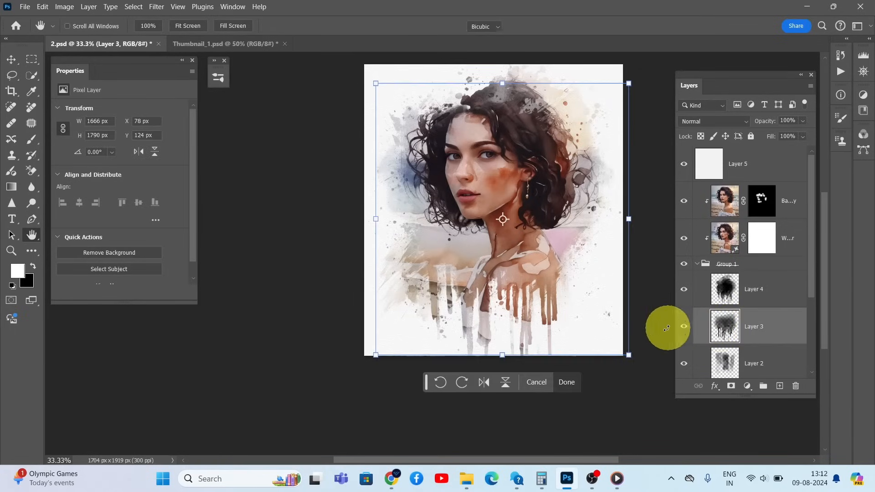
mouse_move(628, 356)
left_mouse_down()
mouse_move(509, 206)
mouse_move(518, 189)
left_mouse_up()
mouse_move(506, 218)
left_mouse_down()
mouse_move(523, 191)
mouse_move(492, 147)
left_mouse_up()
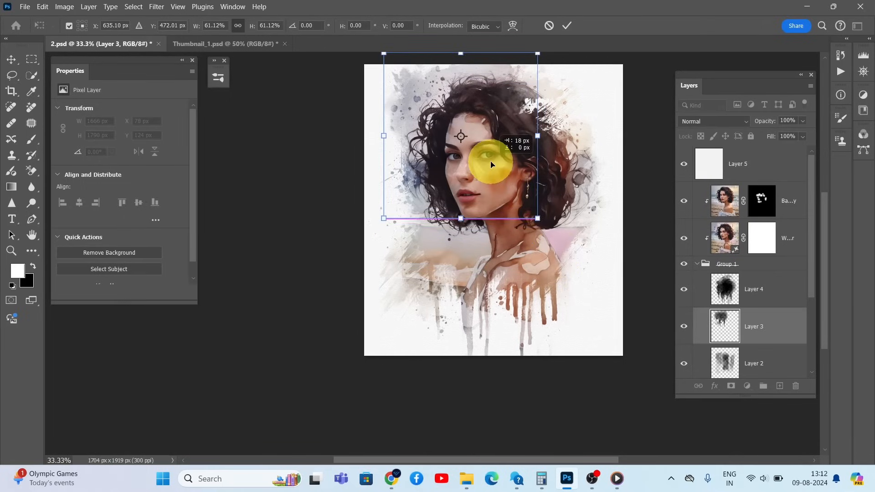
key("Return")
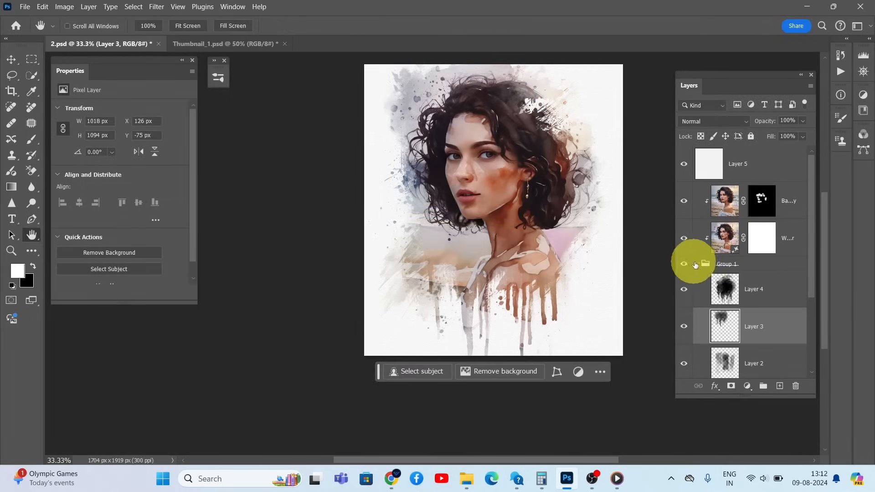
Collapse Group 1 and group Layer 5 through Color Fill 1 into Group 2.
left_click(705, 264)
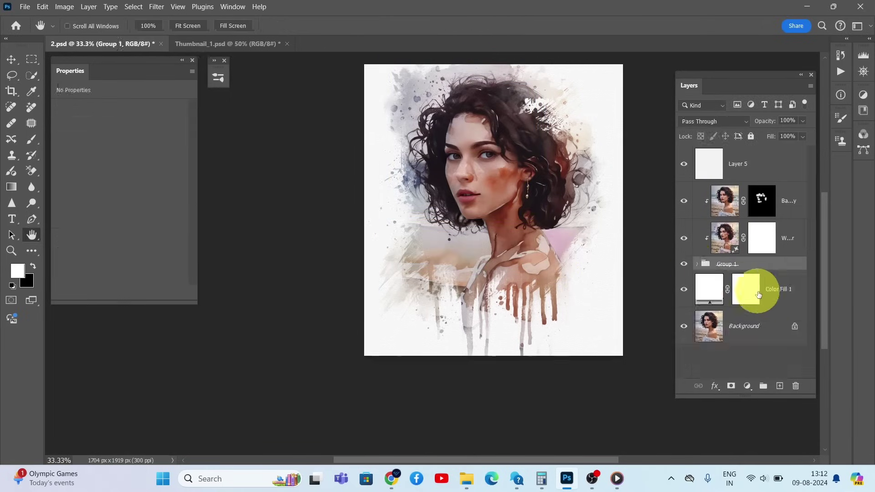
left_click(750, 167)
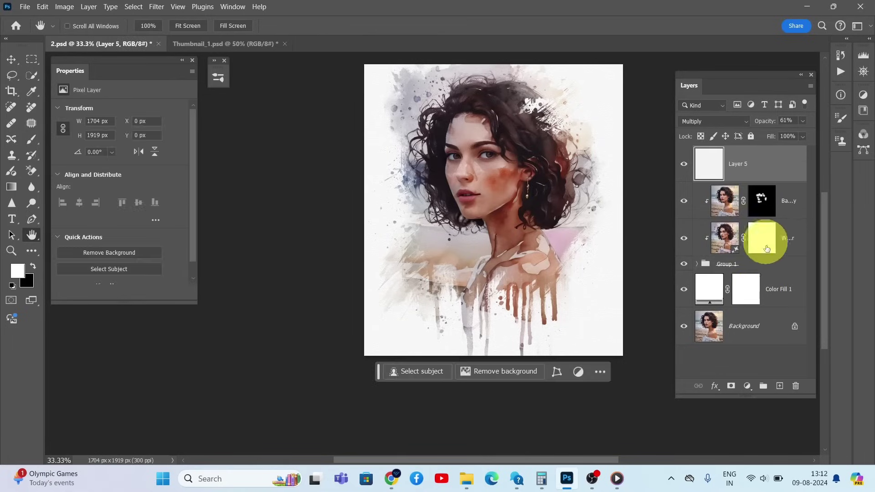
left_click(769, 289, "shift")
key("ctrl+g")
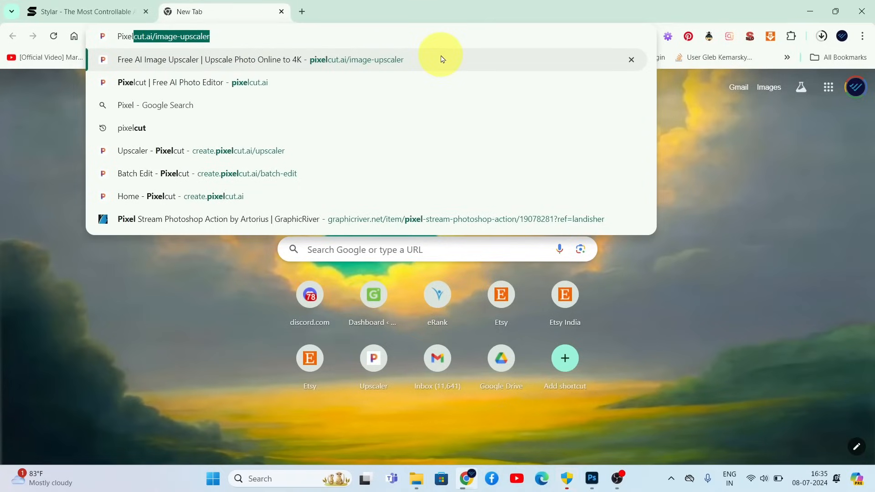
type("elcut")
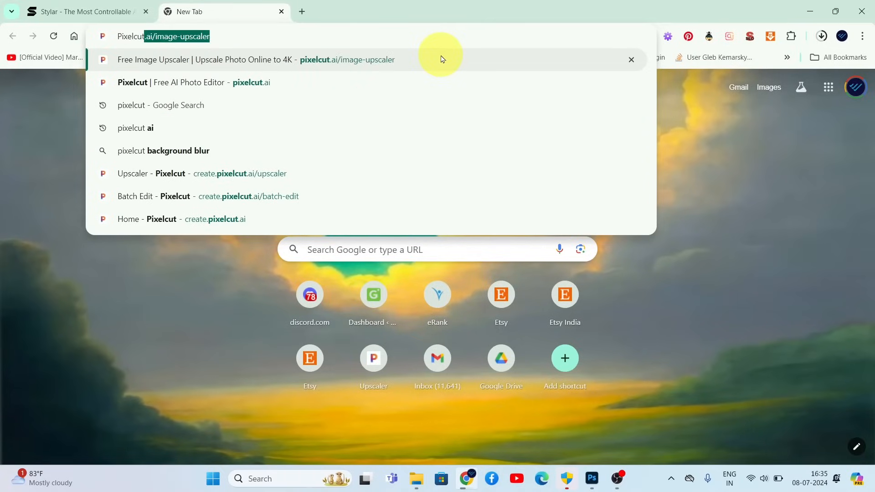
type(".ai")
Navigate the new tab to pixelcut.ai.
key("Return")
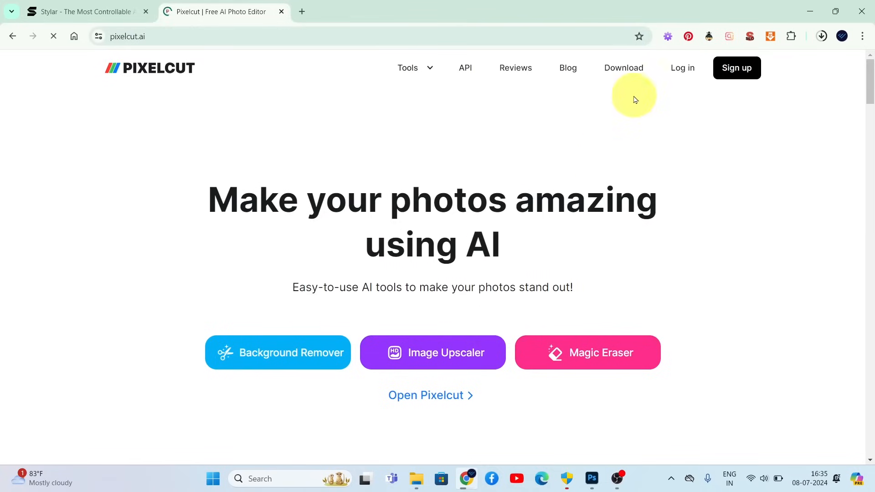
Upload the 2b portrait to Pixelcut's Image Upscaler for a 6816×7676 result.
left_click(467, 364)
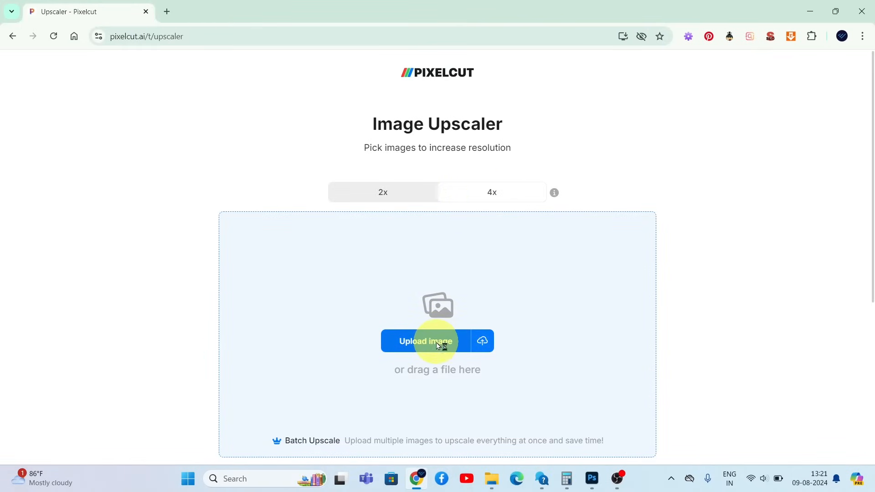
left_click(437, 346)
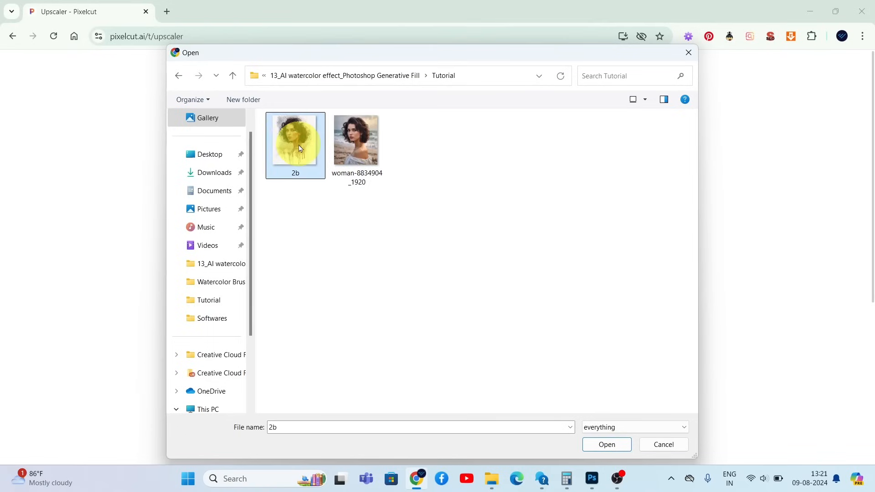
left_click(607, 446)
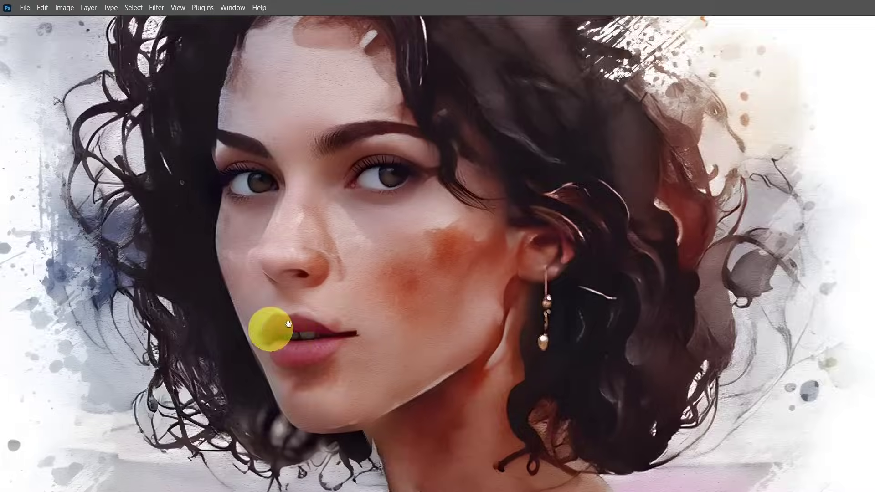
mouse_move(274, 327)
left_mouse_down()
mouse_move(546, 295)
mouse_move(521, 229)
left_mouse_up()
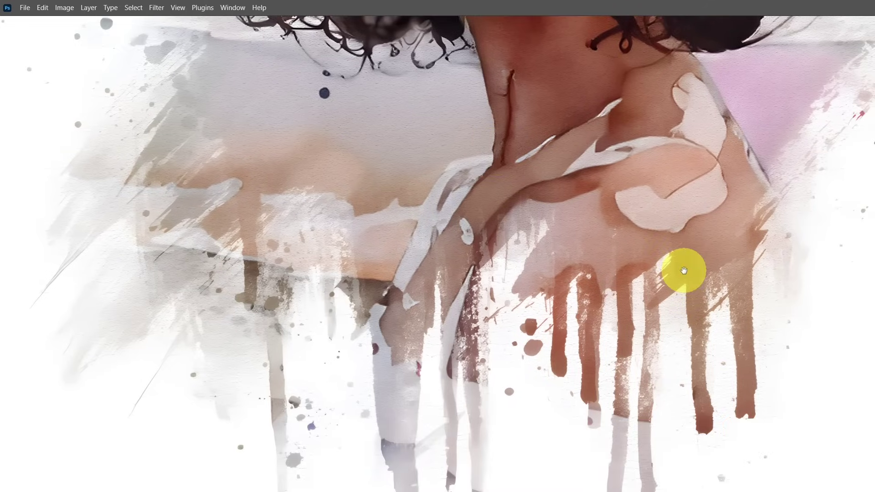
Pan both the original and upscaled documents to center on the eye.
left_click_drag(683, 271, 640, 330)
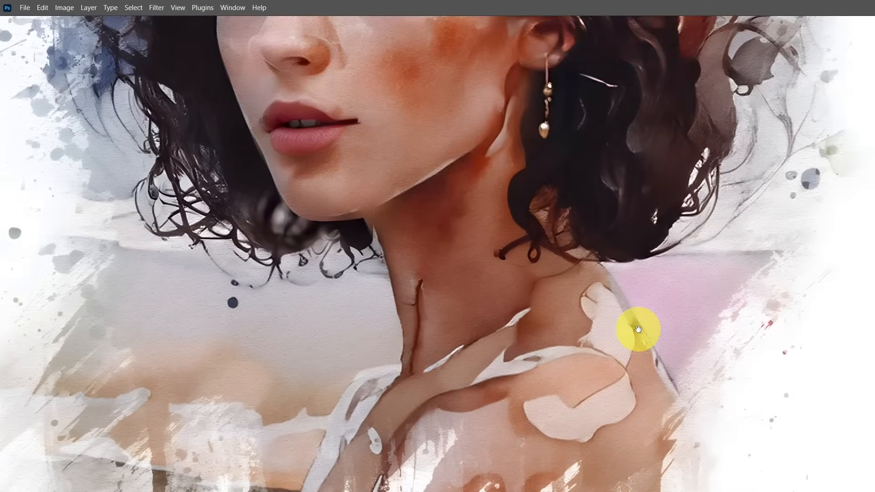
left_click_drag(645, 191, 615, 308)
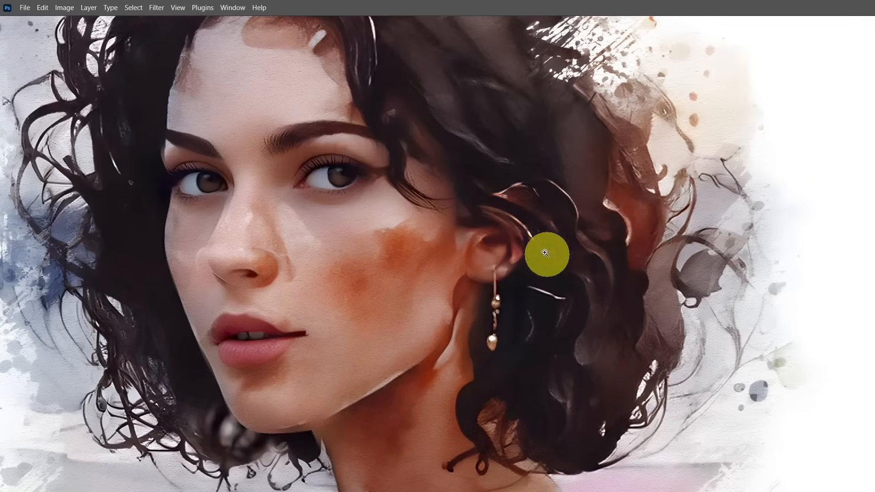
scroll(514, 235, "down", 4)
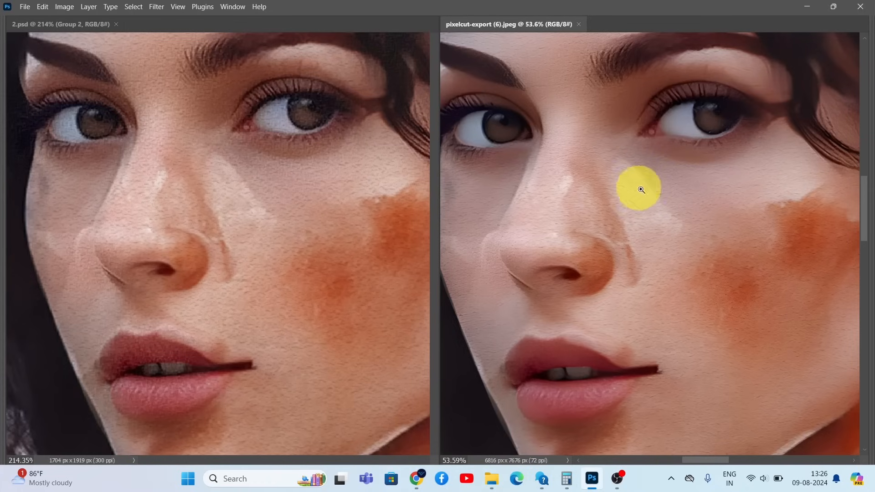
scroll(280, 185, "up", 4)
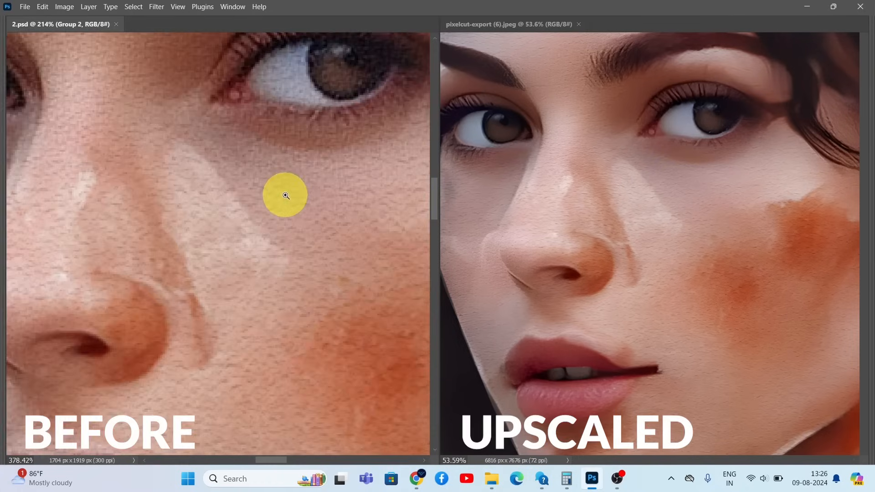
left_click_drag(283, 207, 241, 266)
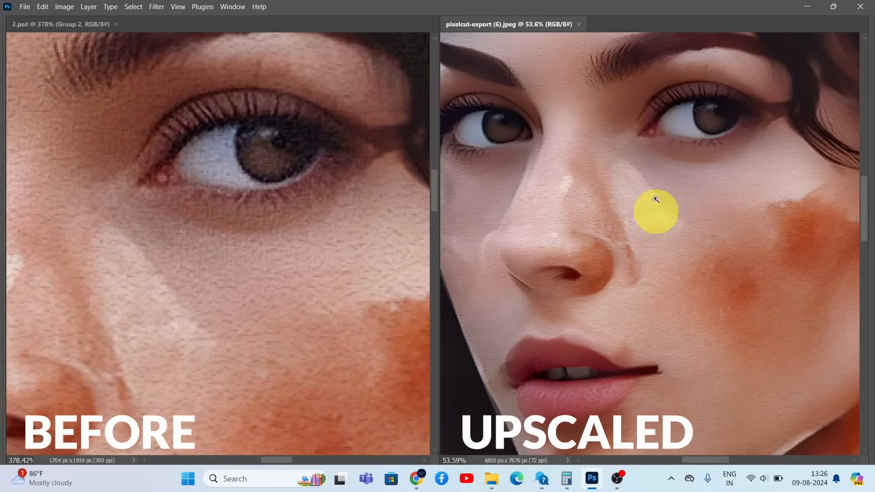
scroll(662, 194, "up", 1)
scroll(662, 193, "up", 5)
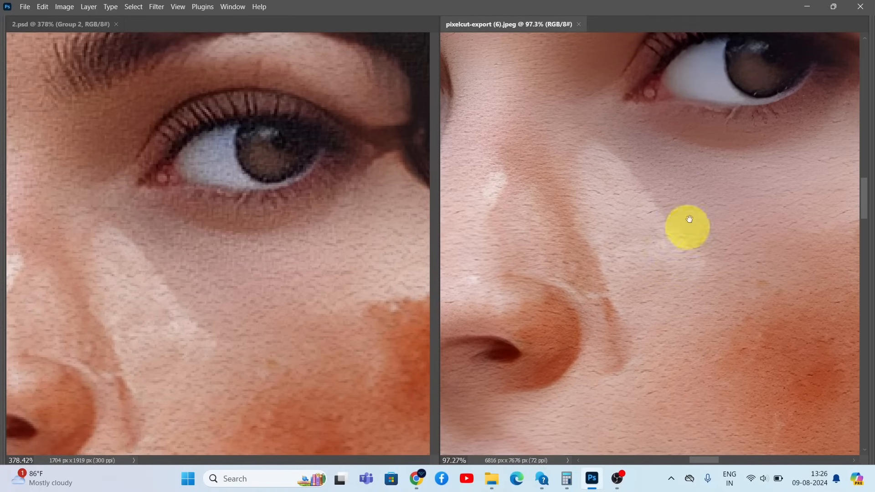
left_click_drag(653, 262, 651, 269)
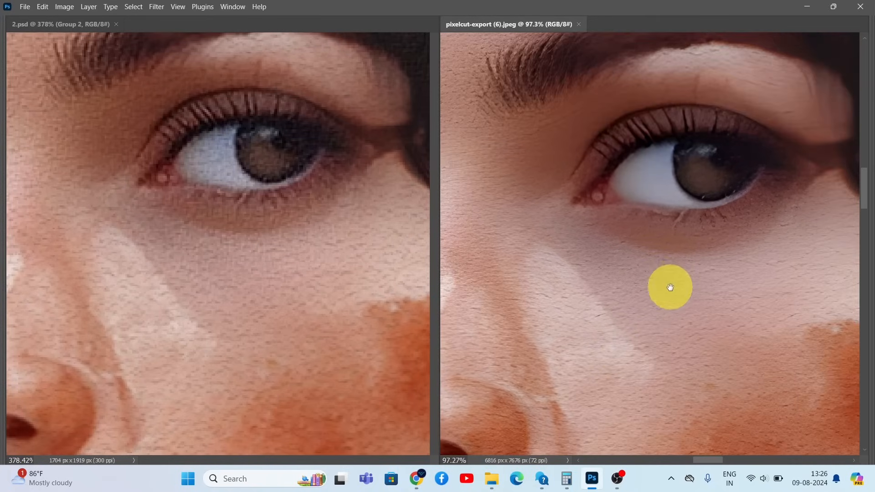
scroll(646, 263, "up", 2)
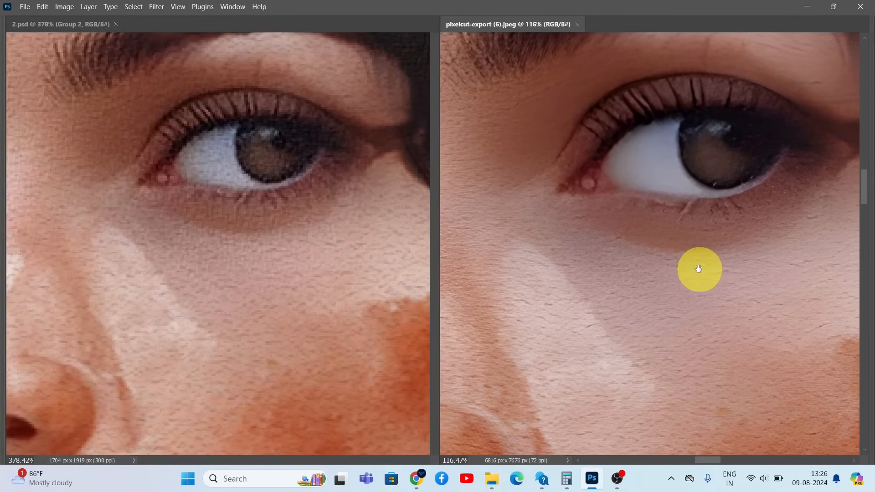
Pan the upscaled export down to the nose to compare detail.
left_click_drag(698, 269, 743, 153)
mouse_move(686, 267)
left_mouse_down()
mouse_move(714, 267)
mouse_move(736, 363)
mouse_move(766, 267)
left_mouse_up()
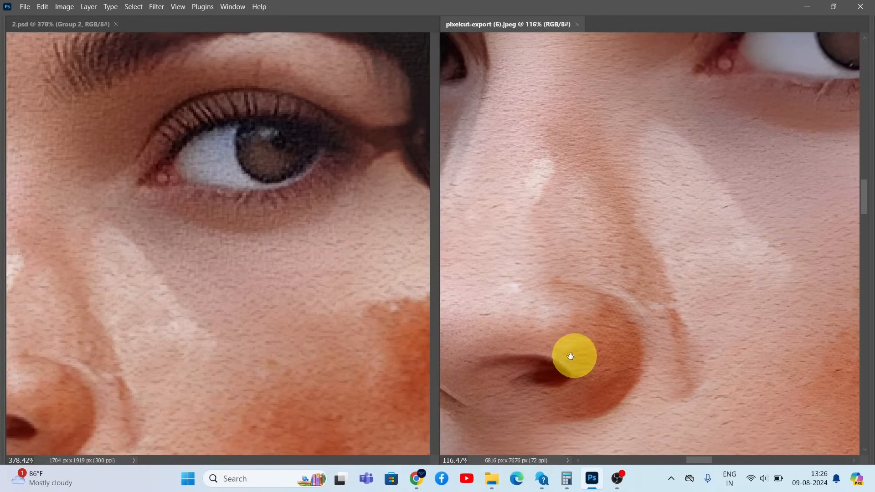
mouse_move(571, 357)
left_mouse_down()
mouse_move(686, 346)
mouse_move(664, 182)
left_mouse_up()
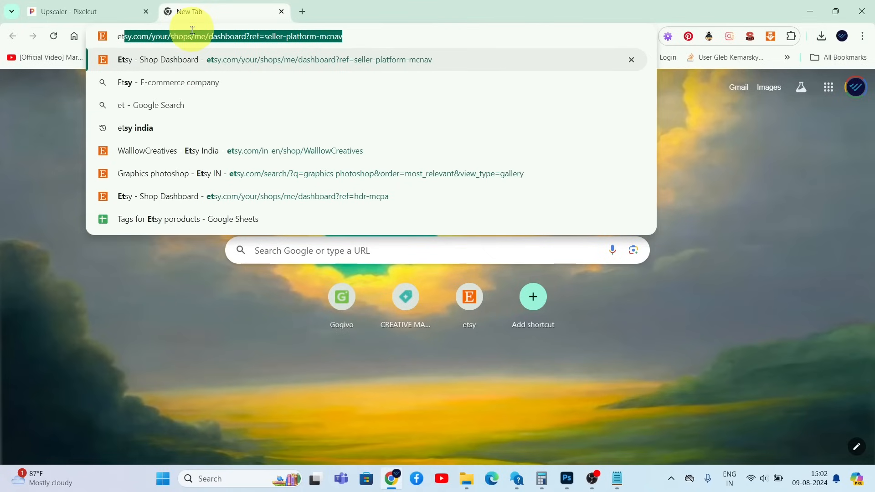
type("s")
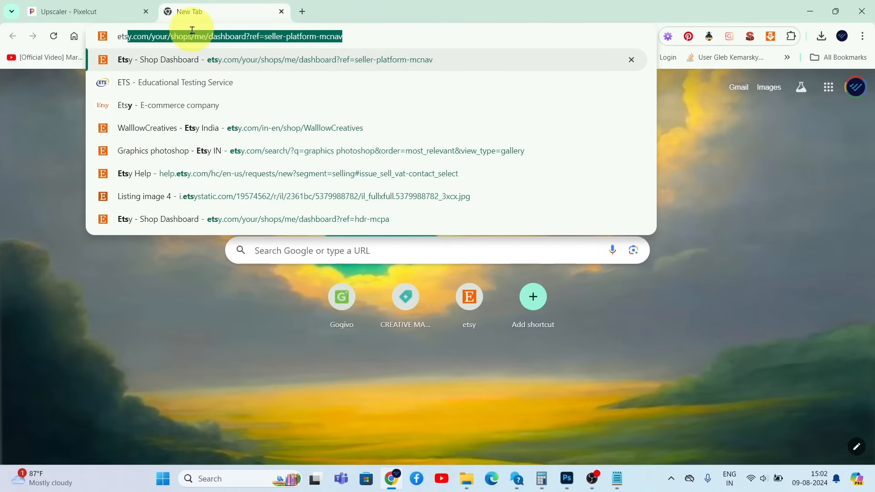
type("y.com")
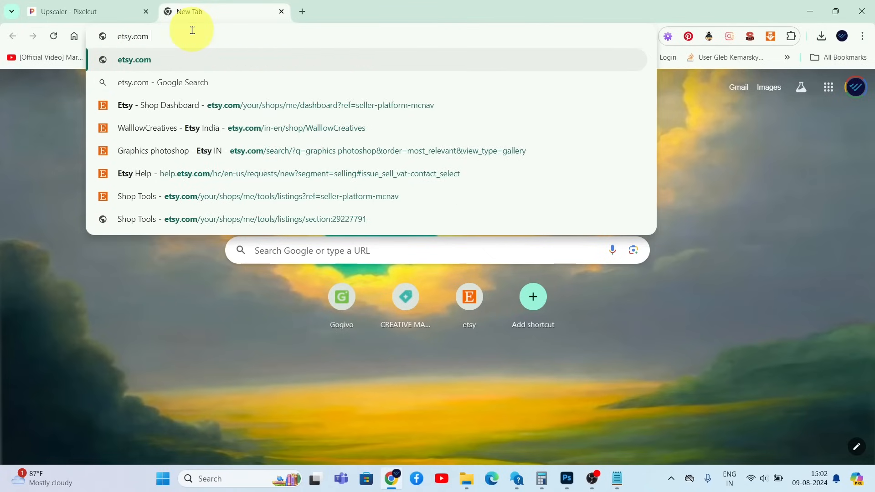
Load etsy.com, search 'photo to watercolor' and open the first listing in a new tab.
key("Return")
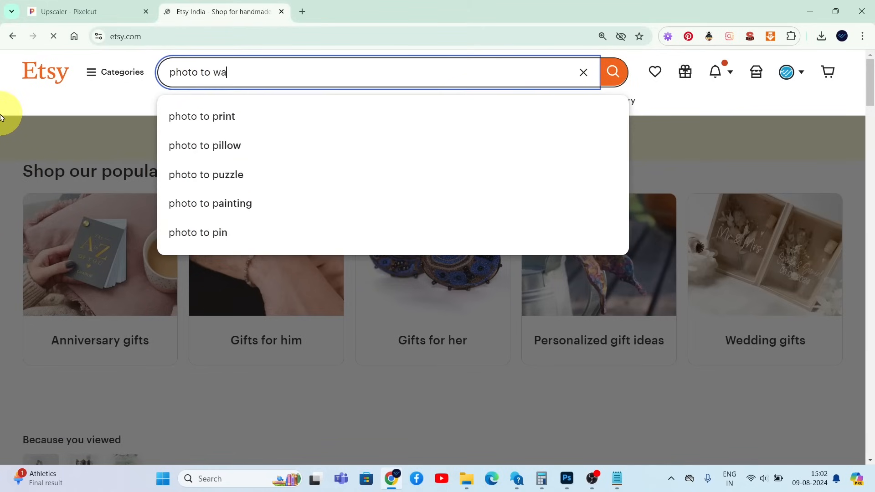
type("or")
key("Return")
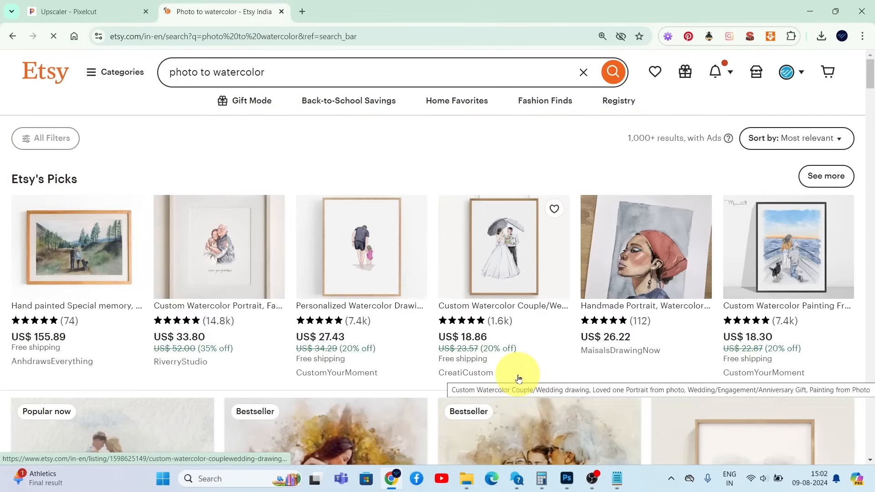
scroll(520, 380, "down", 2)
scroll(520, 379, "down", 2)
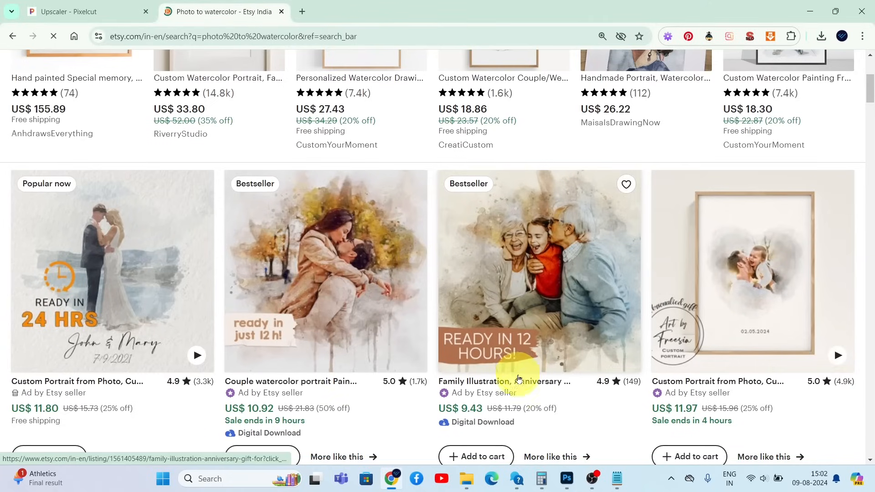
scroll(618, 240, "down", 1)
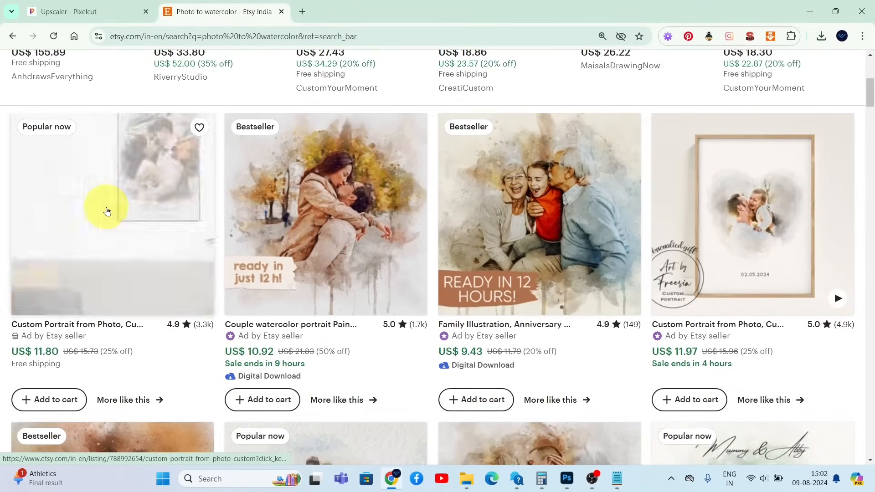
right_click(108, 205)
key("Escape")
left_click(180, 209)
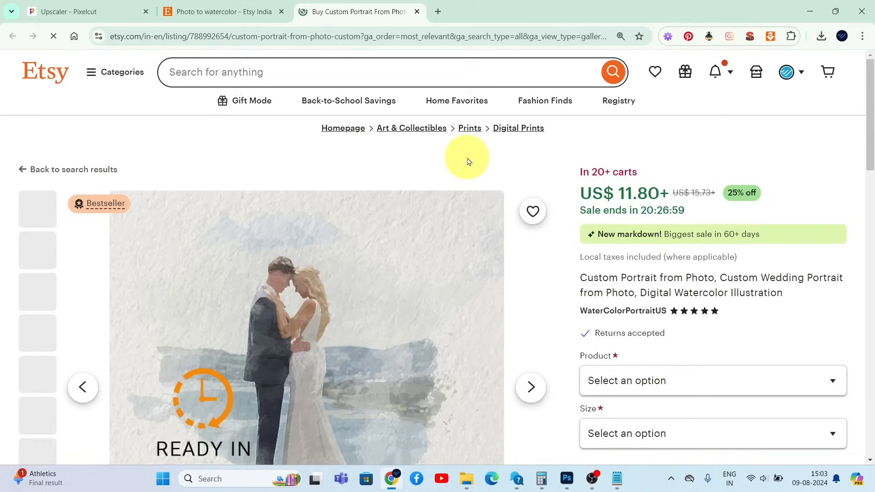
scroll(430, 312, "down", 3)
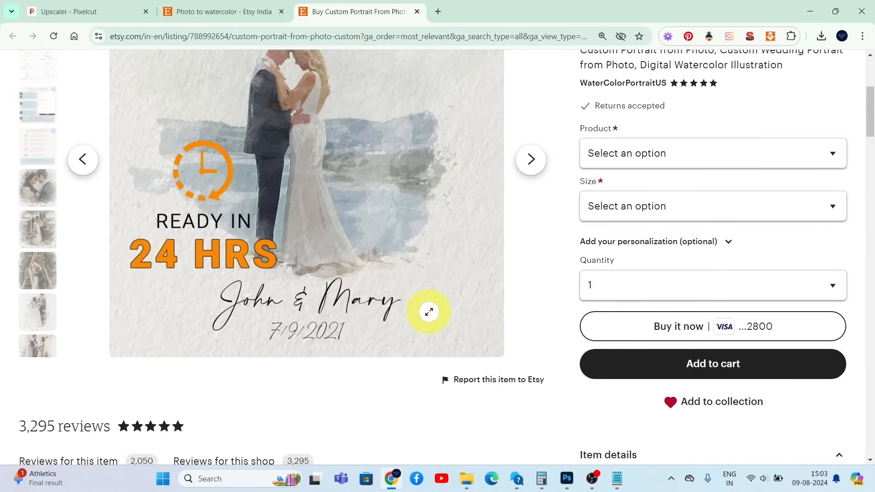
scroll(430, 312, "down", 3)
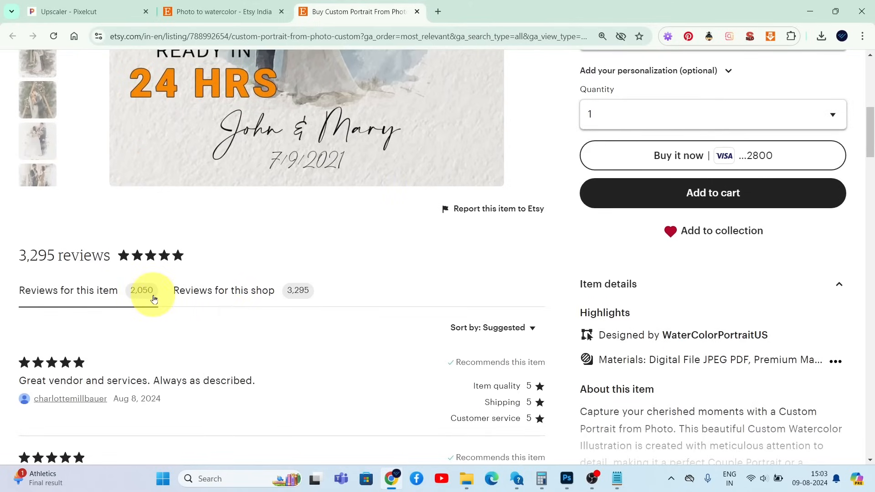
scroll(417, 299, "up", 2)
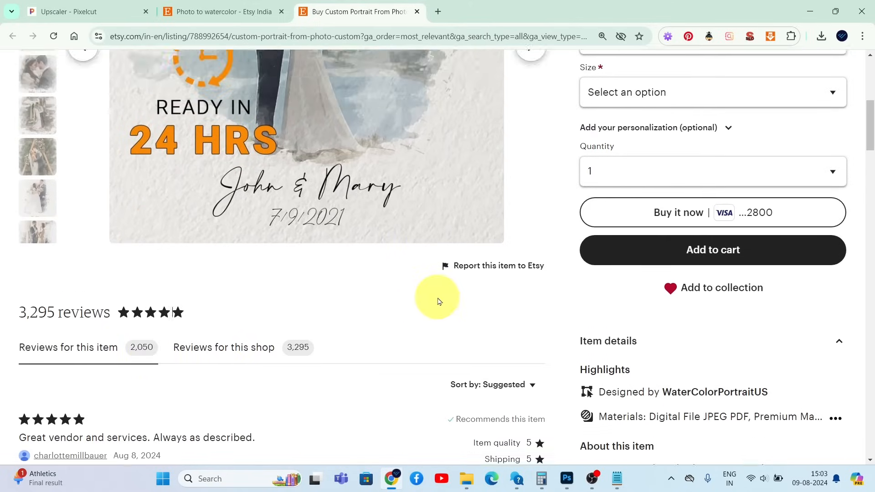
scroll(438, 298, "up", 2)
scroll(448, 302, "up", 2)
scroll(449, 301, "up", 1)
Step through the Custom Portrait from Photo listing's example images to the cat portrait.
left_click(531, 274)
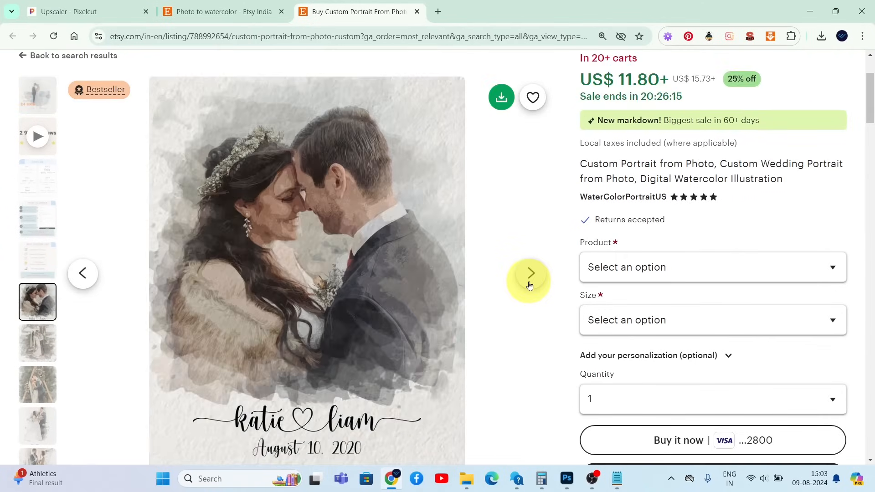
left_click(530, 274)
left_click(531, 273)
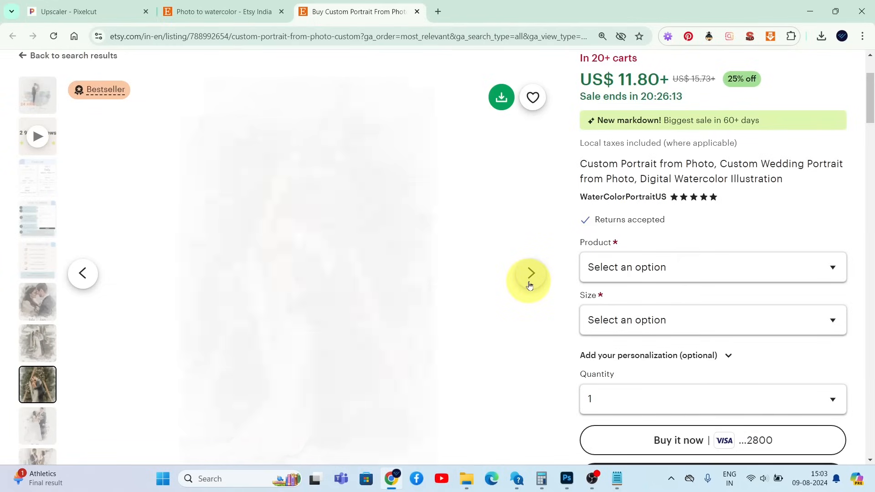
left_click(531, 274)
left_click(531, 273)
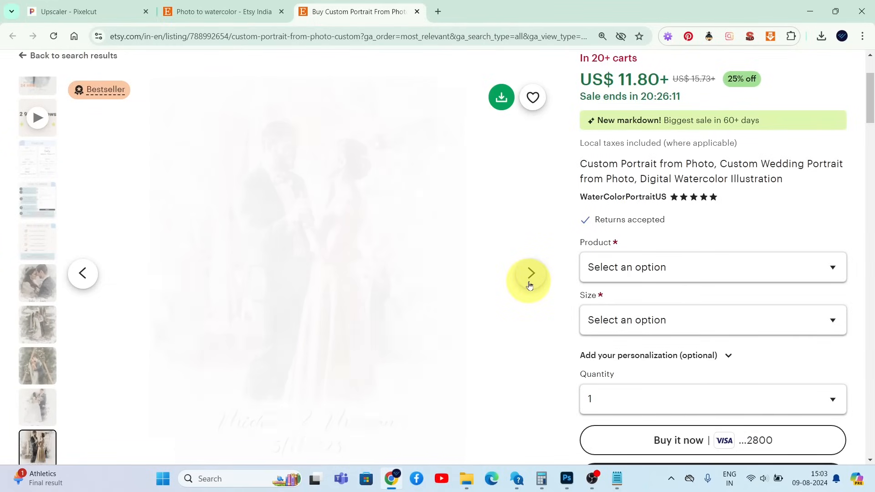
left_click(530, 278)
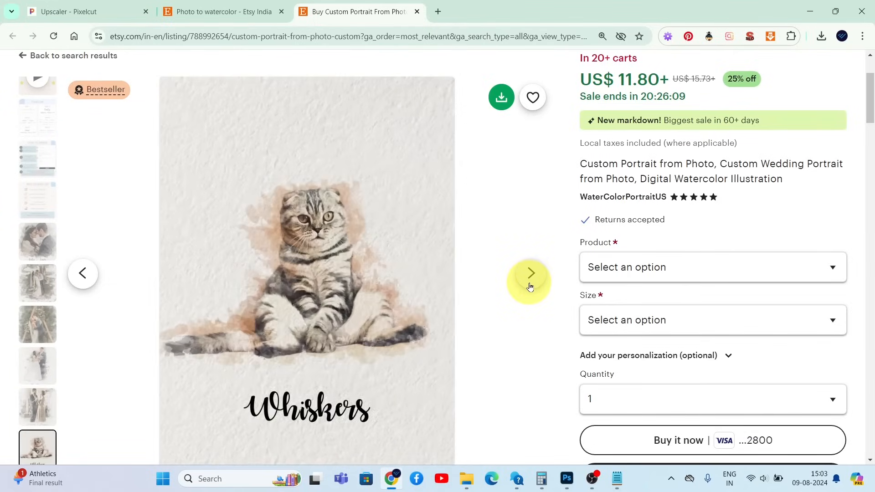
left_click(531, 277)
Reach fiverr.com via Google and search 'photo to watercolor painting'.
key("ctrl+t")
type("fiverr")
key("Return")
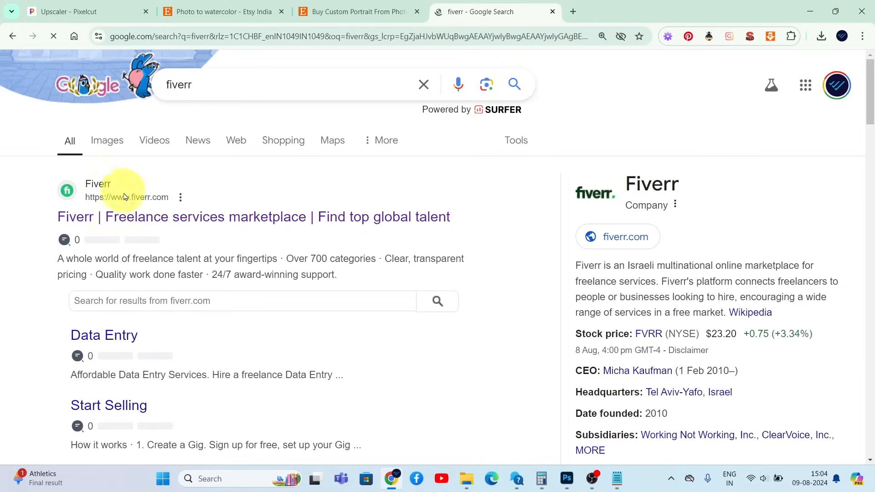
left_click(157, 217)
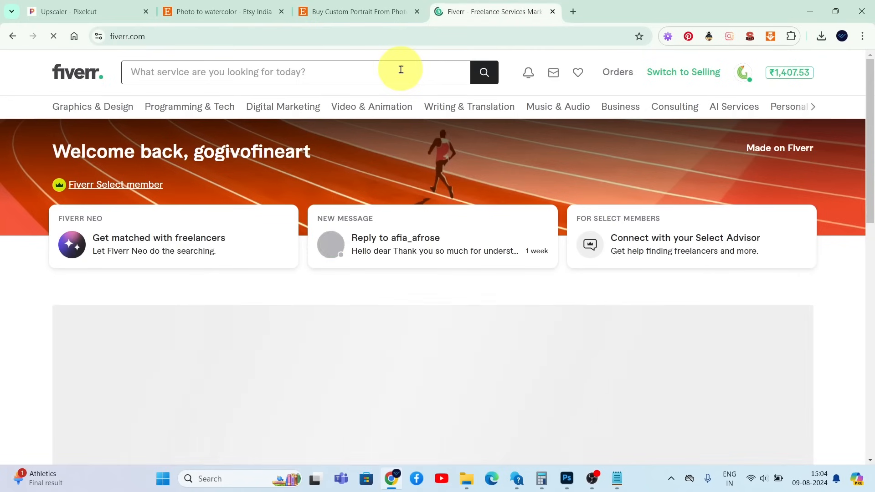
type("photo to ")
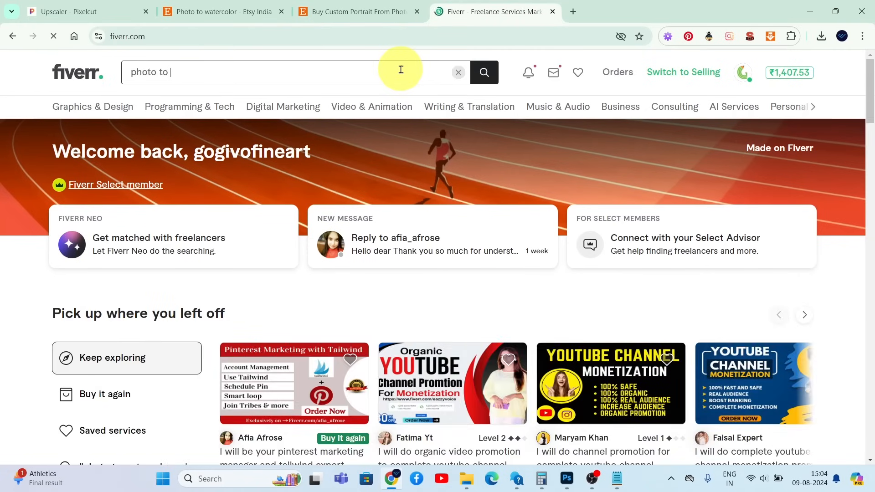
type("watercolor painting")
key("Return")
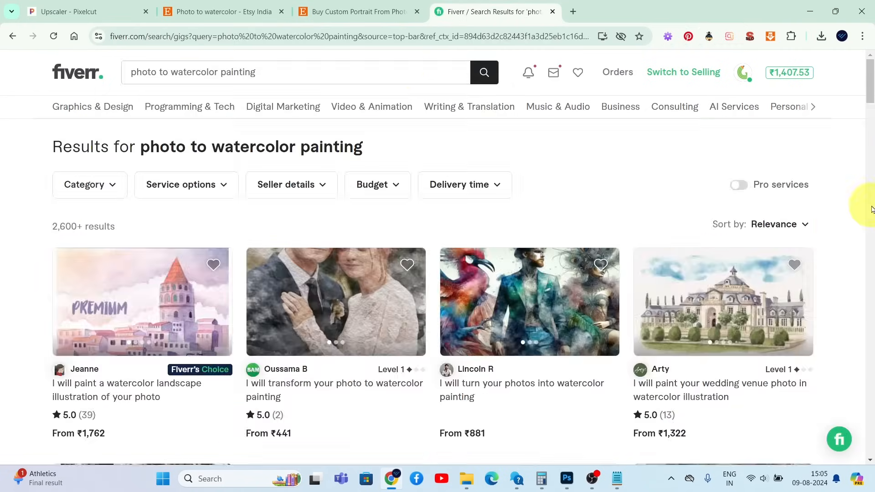
scroll(870, 209, "down", 5)
scroll(870, 208, "down", 2)
scroll(870, 209, "down", 5)
scroll(871, 208, "down", 2)
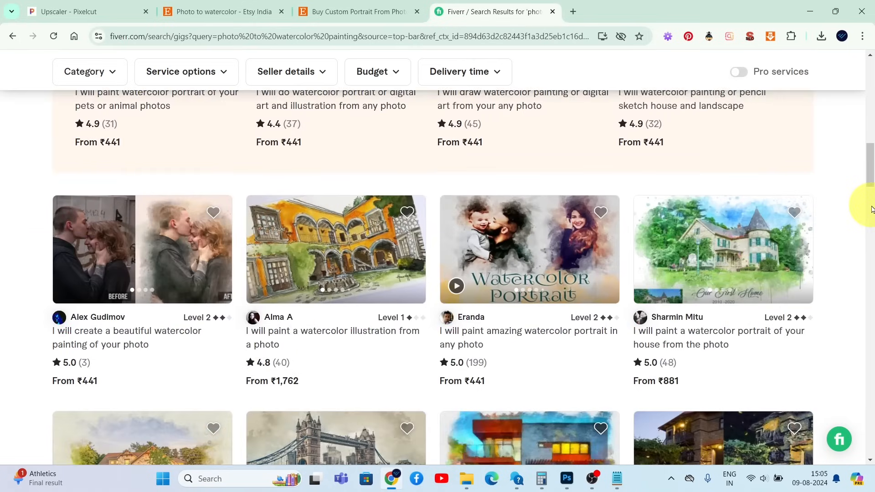
scroll(870, 208, "down", 1)
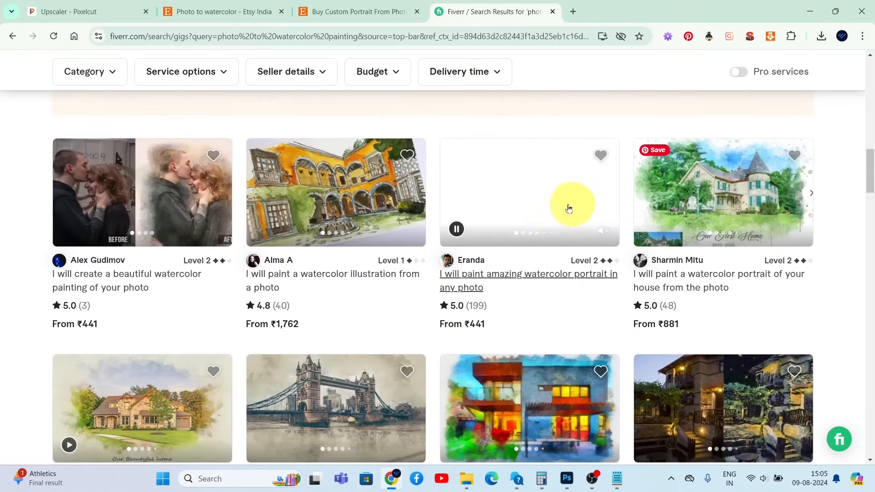
Open the 'paint amazing watercolor portrait in any photo' gig in a new tab.
right_click(569, 203)
left_click(588, 218)
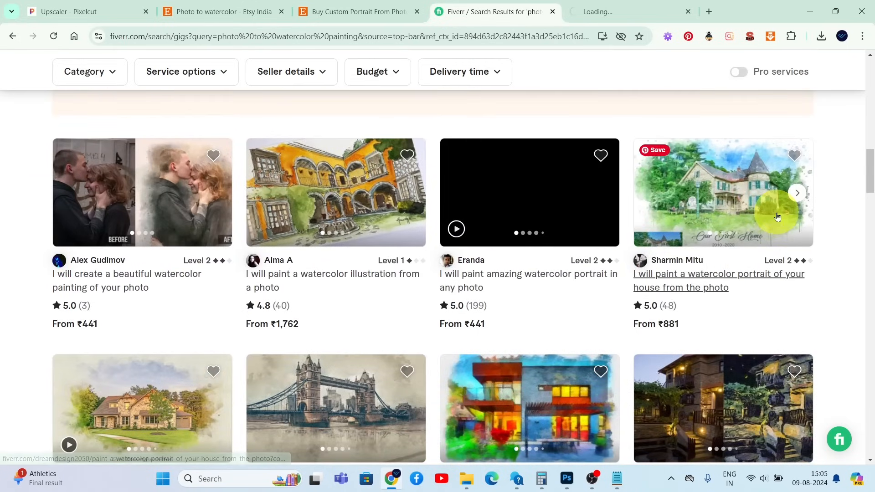
scroll(748, 218, "down", 1)
left_click(636, 10)
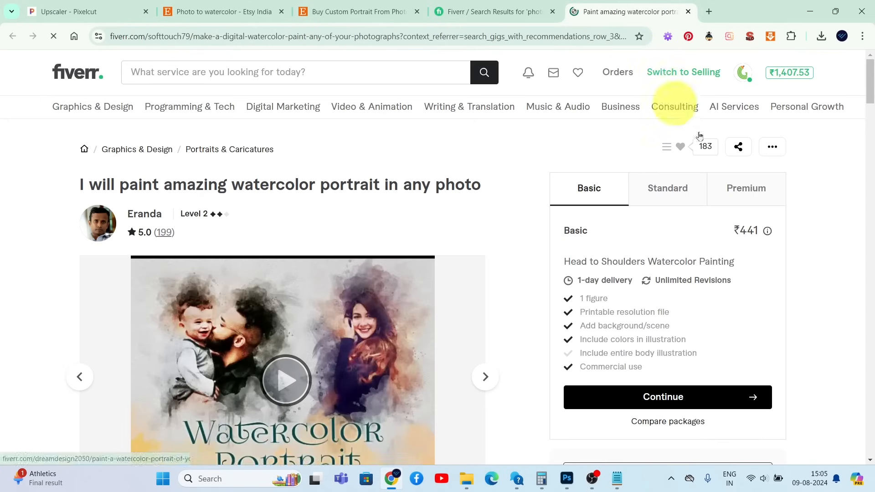
scroll(704, 157, "down", 1)
Browse the gig's sample images and view its Premium package at ₹1,322.
left_click(486, 263)
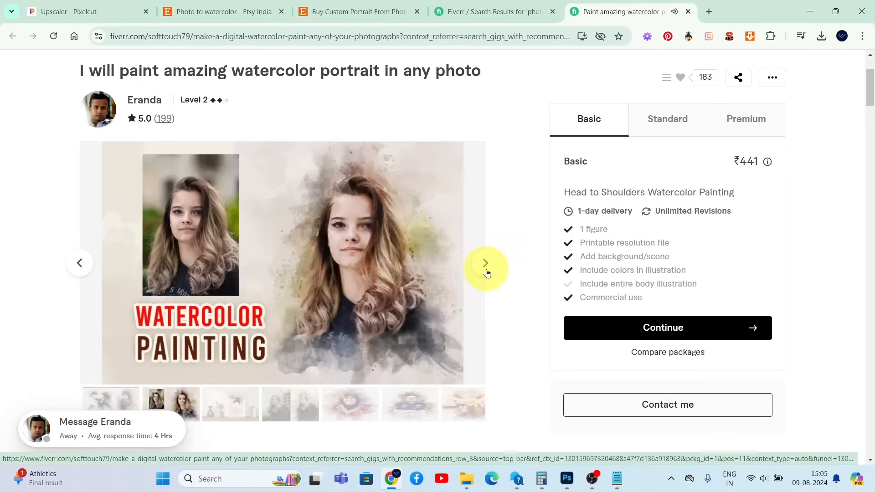
left_click(487, 273)
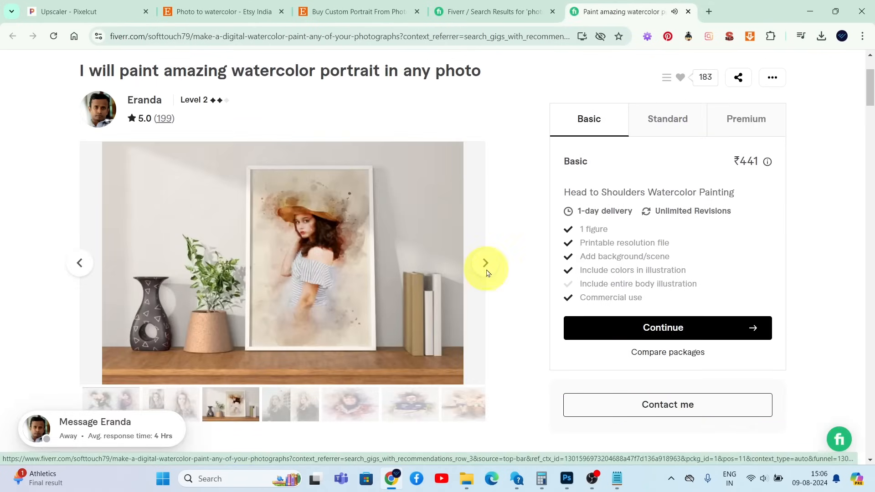
left_click(668, 119)
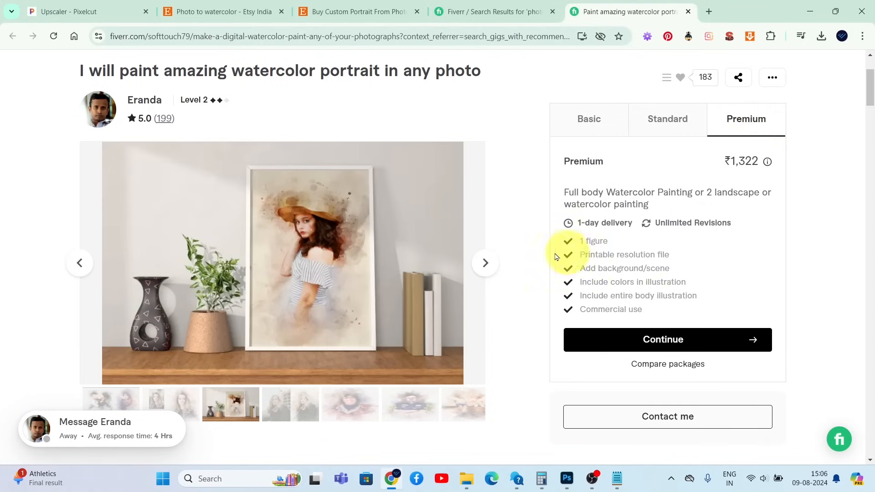
left_click(490, 264)
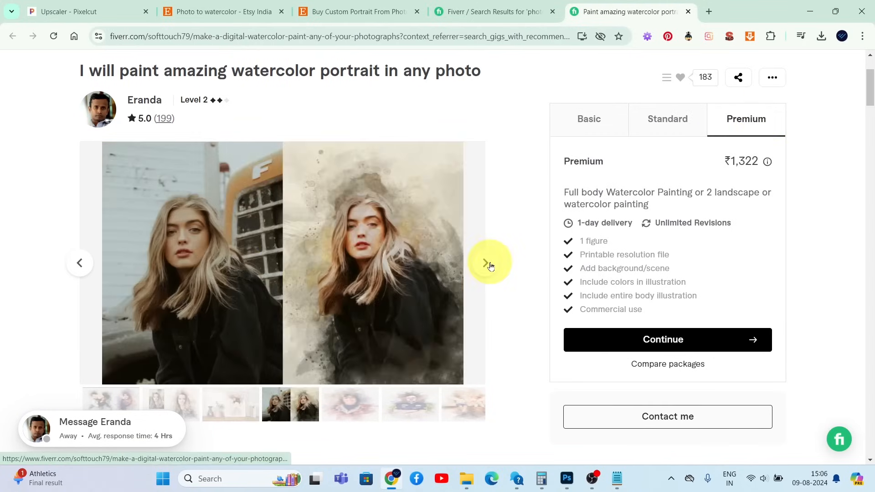